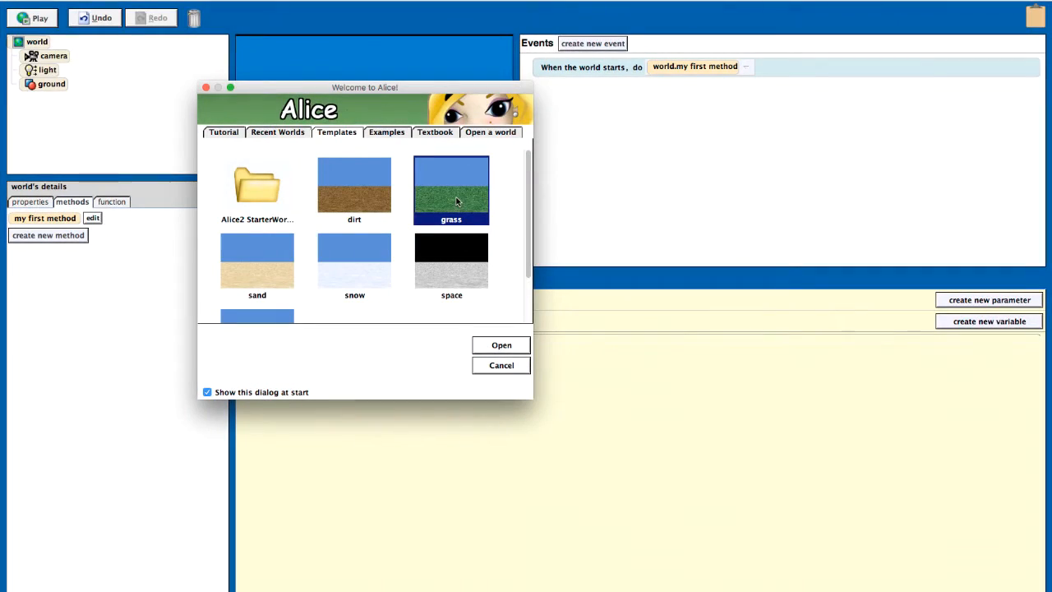
# - Create a world from the grass template and add the Jon character from the Garfield gallery folder
pyautogui.click(508, 347)
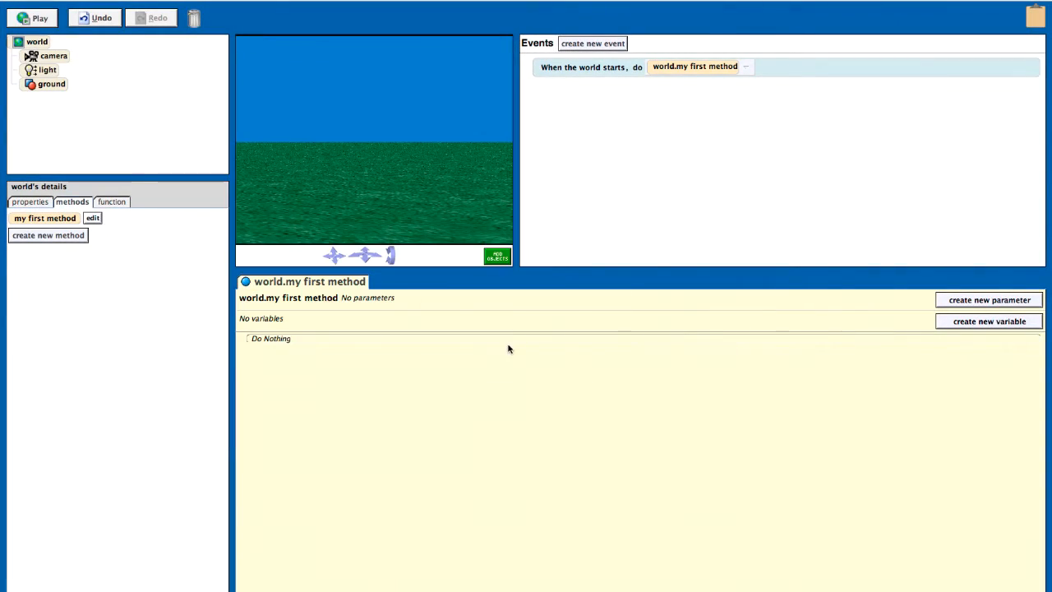
pyautogui.click(498, 256)
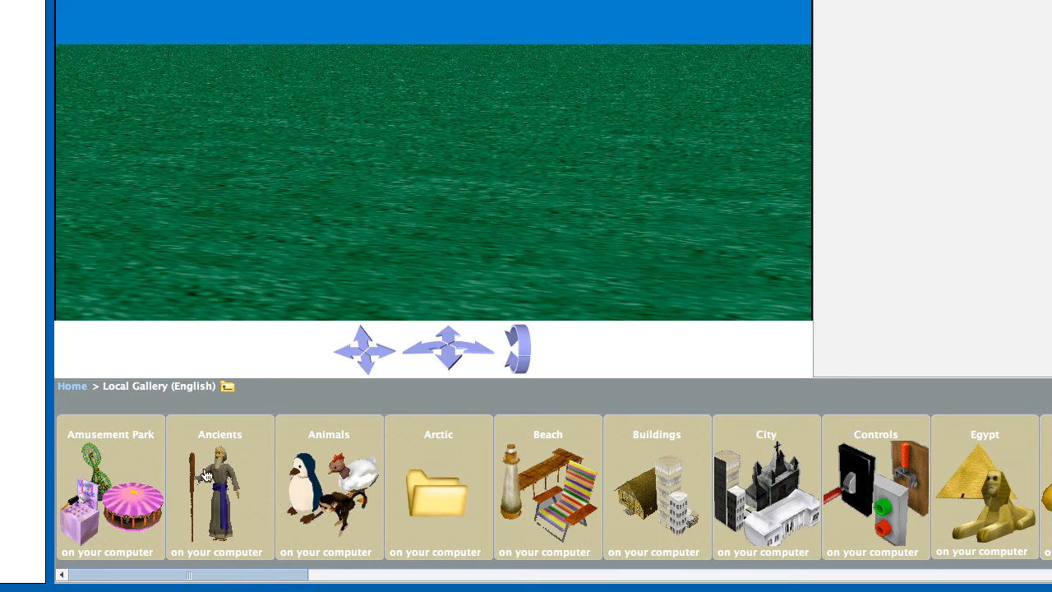
pyautogui.moveTo(218, 580); pyautogui.dragTo(395, 582)
pyautogui.click(764, 493)
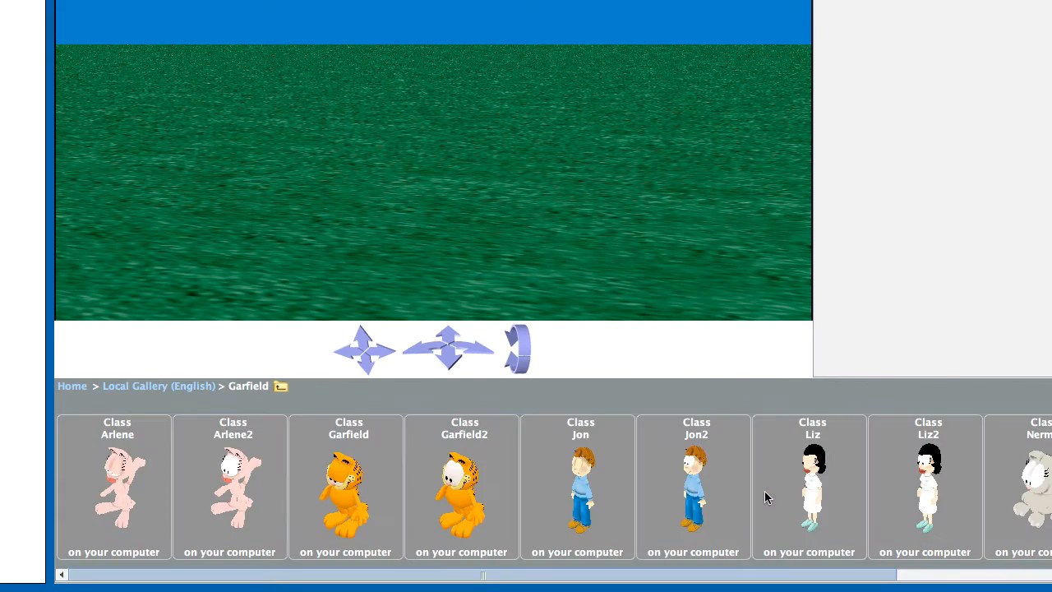
pyautogui.click(577, 494)
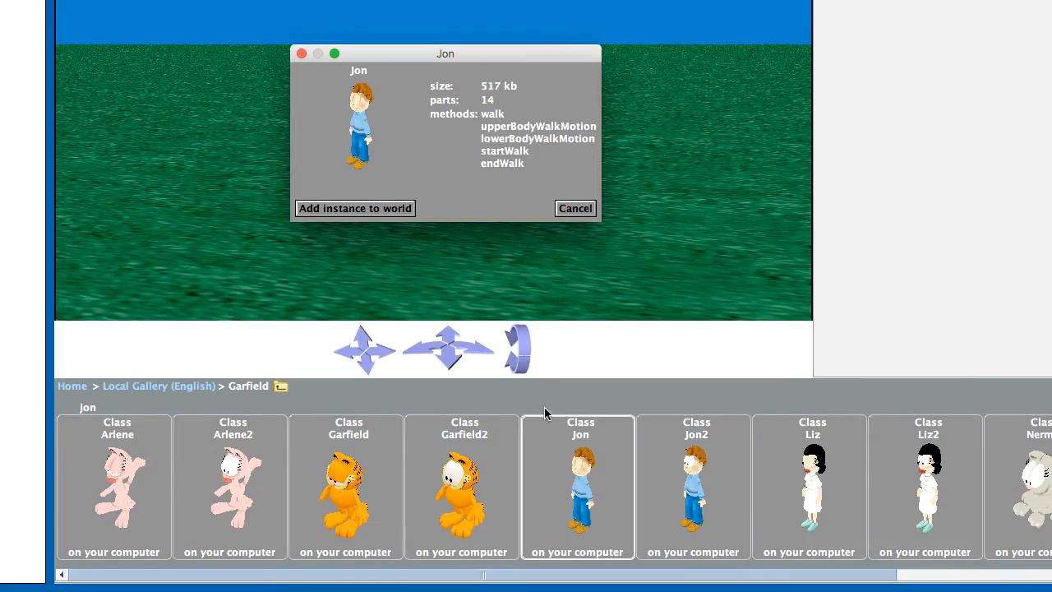
pyautogui.click(388, 207)
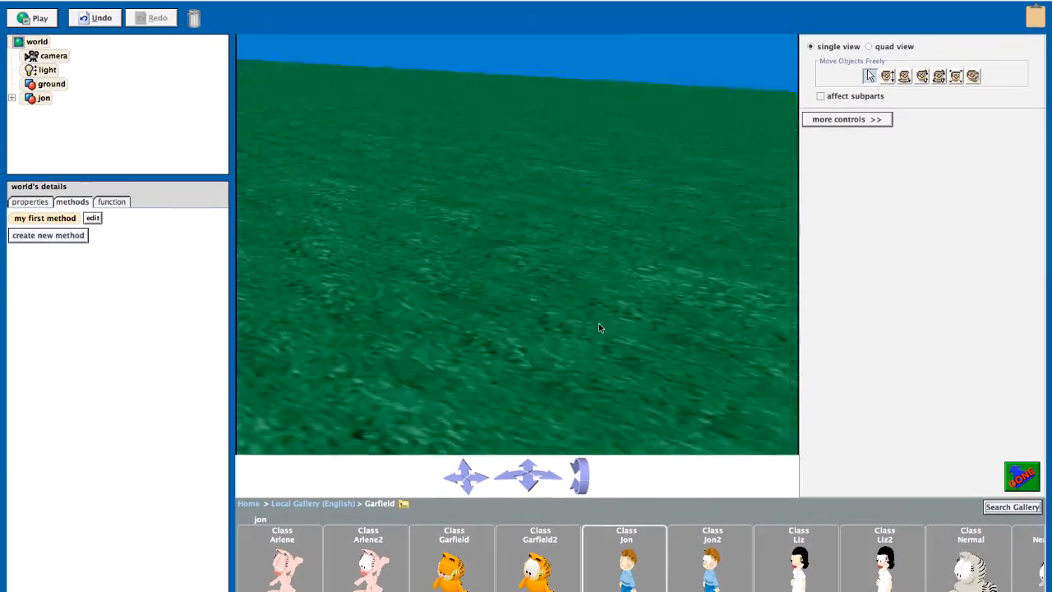
# - Rotate Jon left and right so the whole figure faces partly sideways in the scene
pyautogui.click(905, 77)
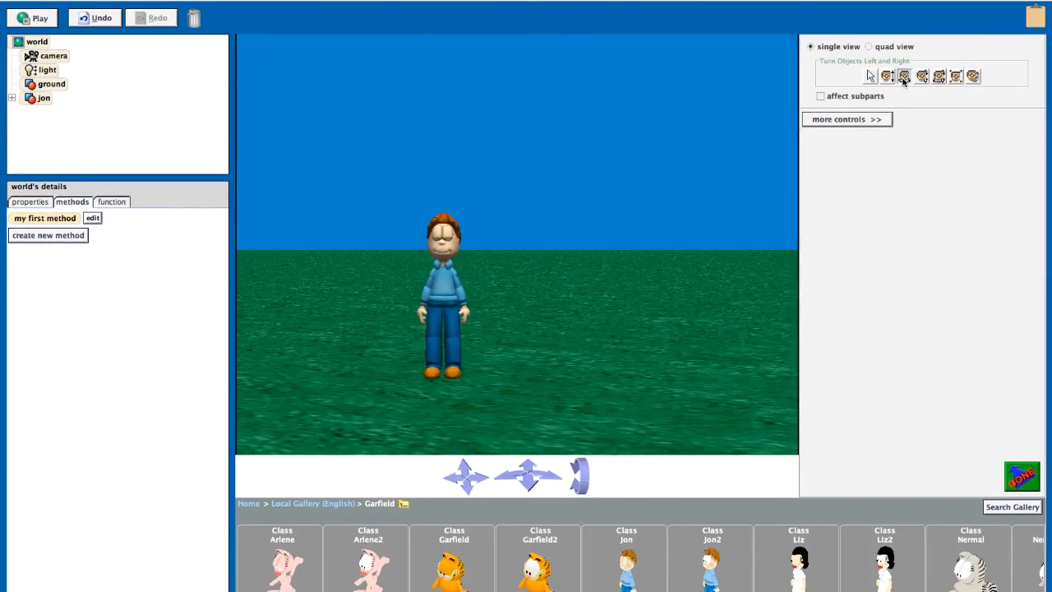
pyautogui.moveTo(447, 328); pyautogui.dragTo(454, 323)
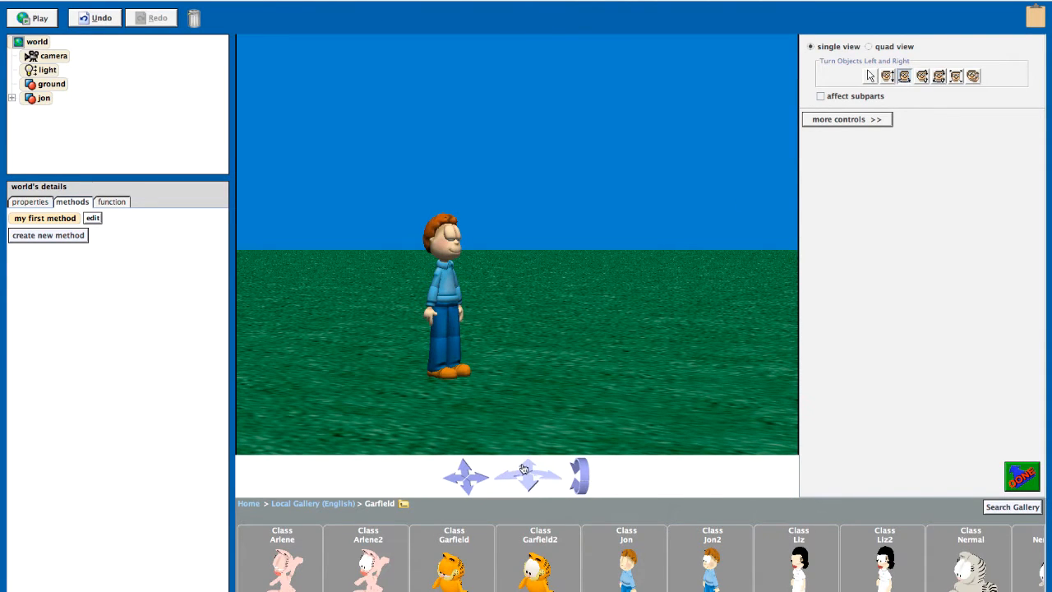
pyautogui.moveTo(510, 472); pyautogui.dragTo(520, 465)
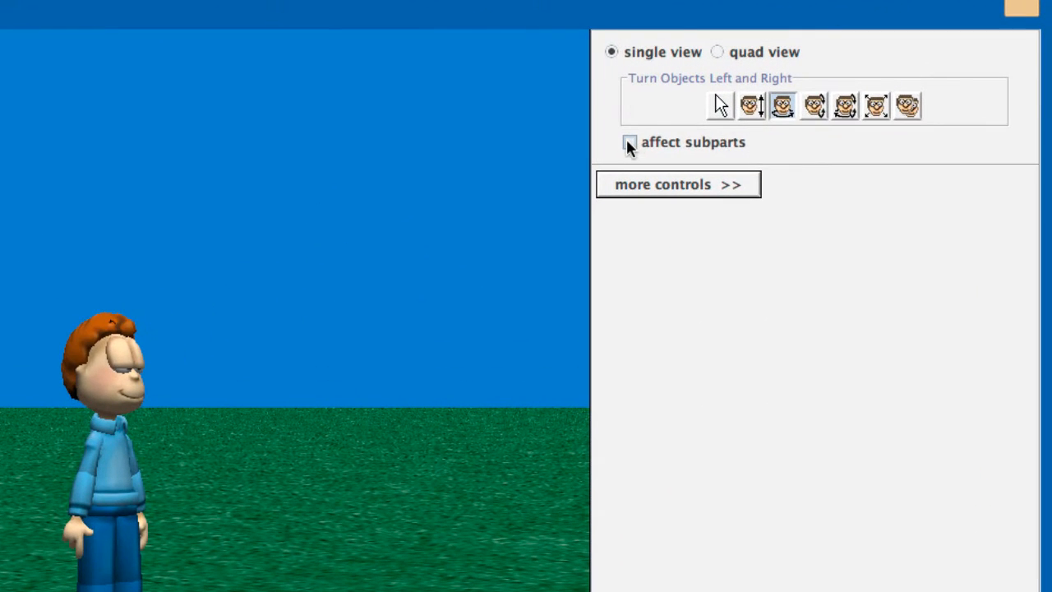
# - Enable affecting subparts and select Jon's head in the scene
pyautogui.click(630, 144)
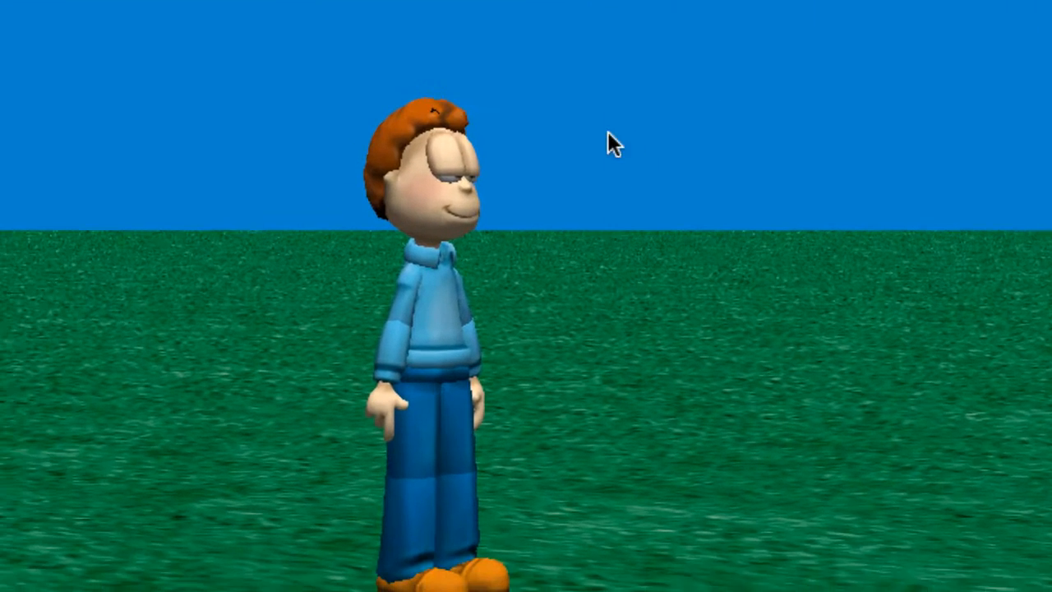
pyautogui.moveTo(438, 142); pyautogui.dragTo(512, 136)
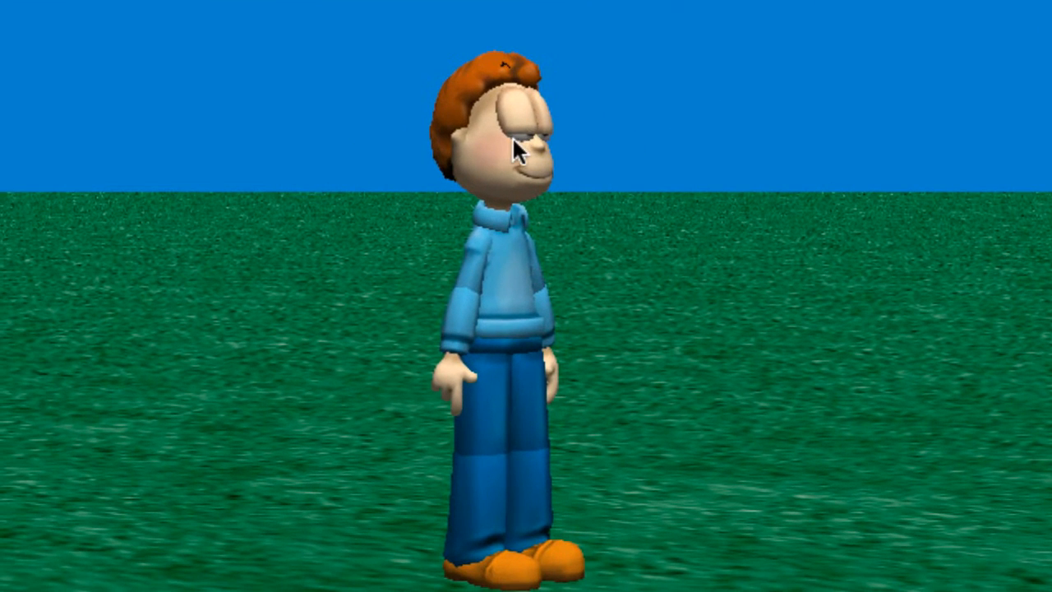
pyautogui.click(510, 138)
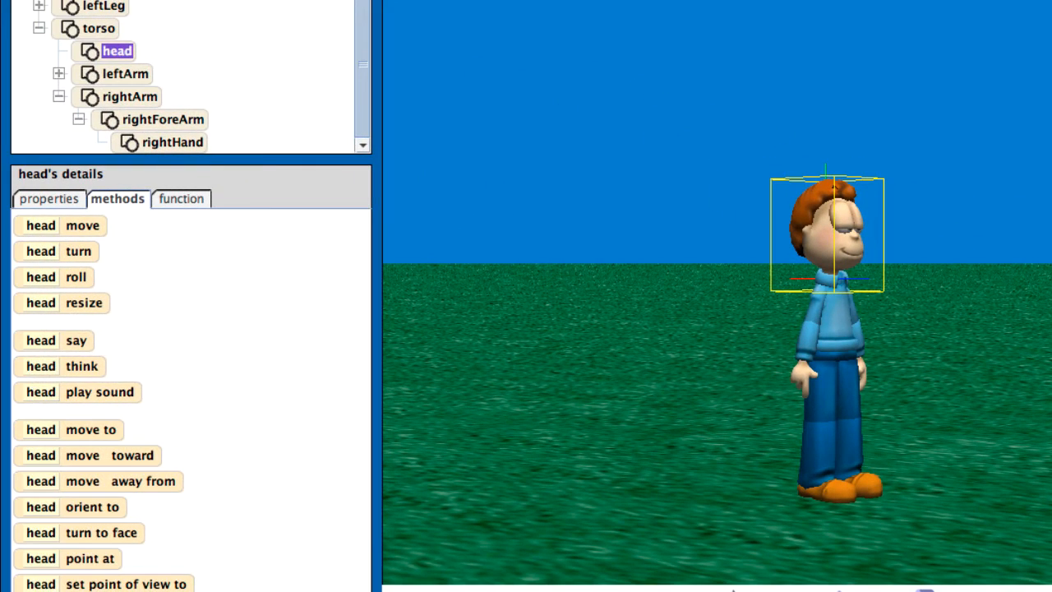
# - Set the fillingStyle property of Jon's head to wireframe and view the head up close
pyautogui.click(74, 202)
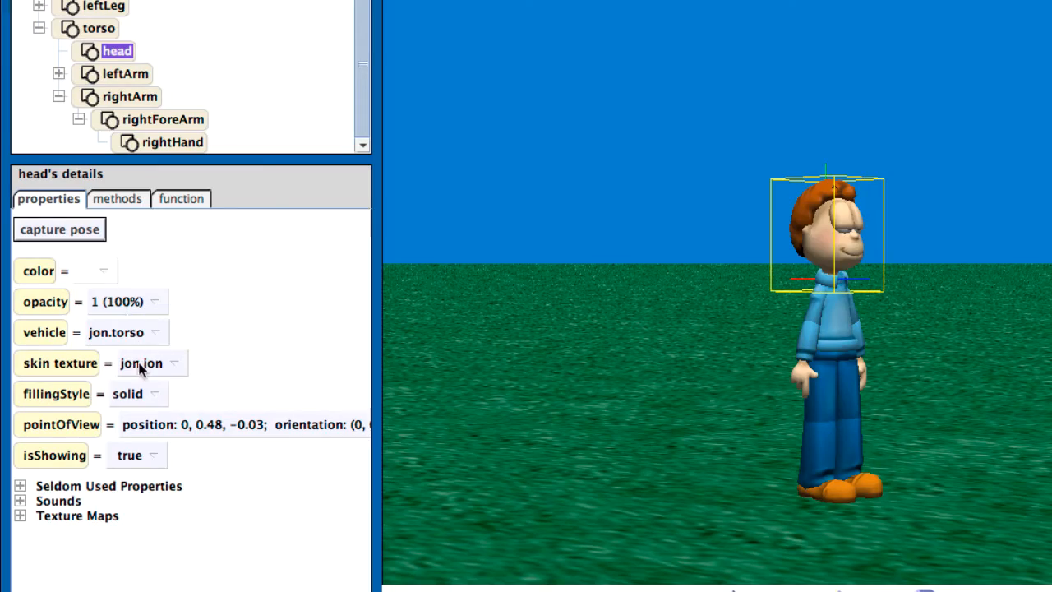
pyautogui.click(141, 392)
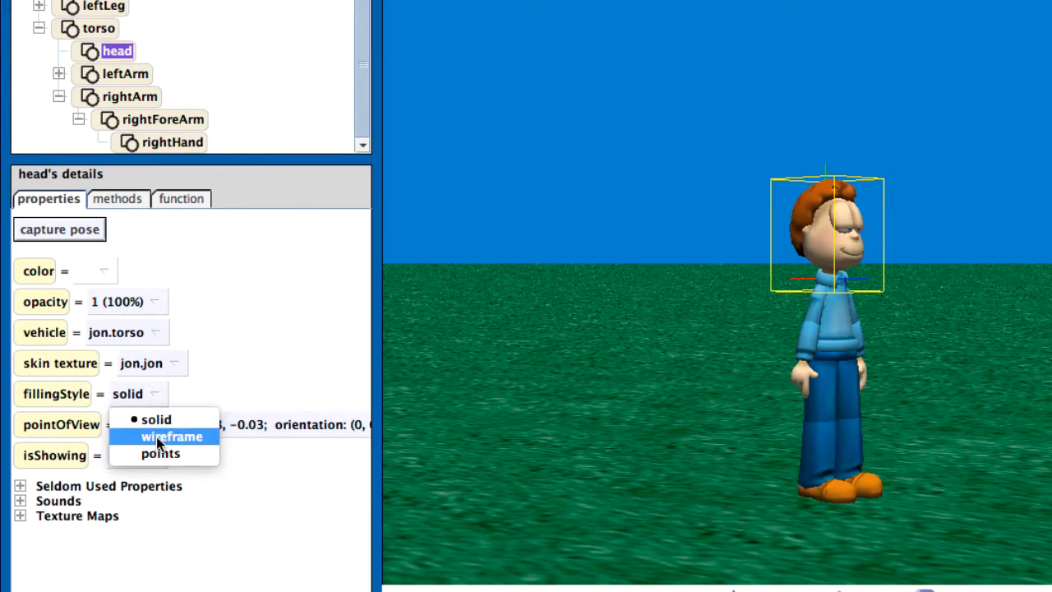
pyautogui.click(158, 436)
pyautogui.moveTo(839, 590); pyautogui.dragTo(839, 574)
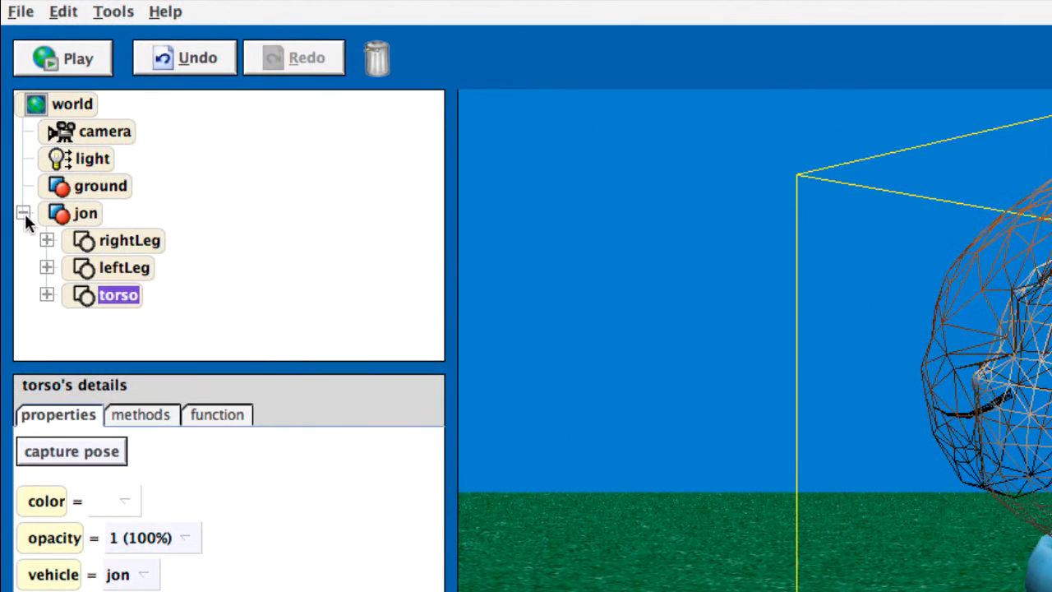
# - Collapse and re-expand Jon in the object tree, expand the torso, and select the head
pyautogui.click(23, 213)
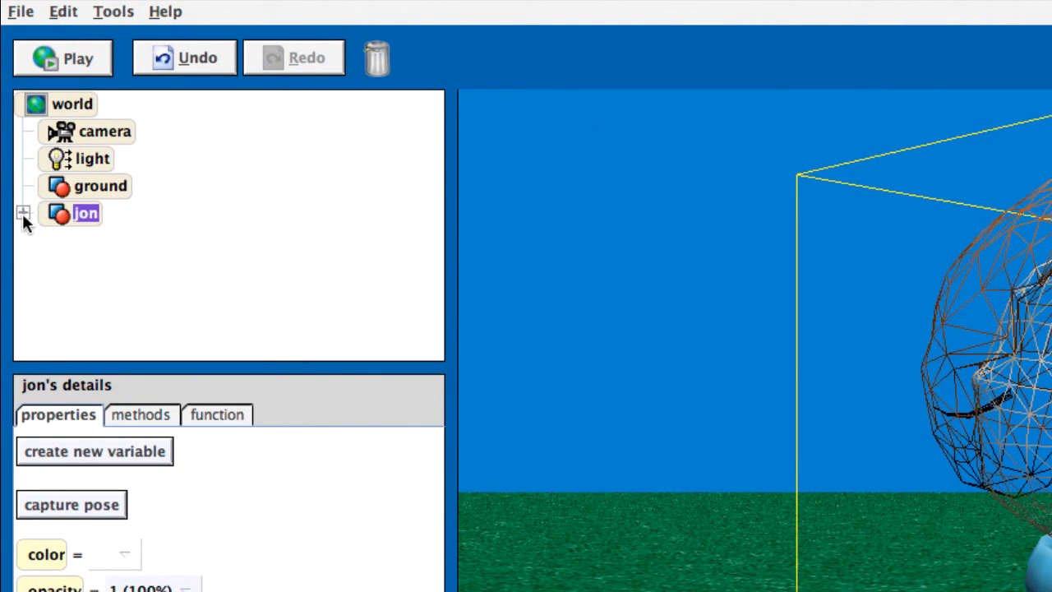
pyautogui.click(23, 213)
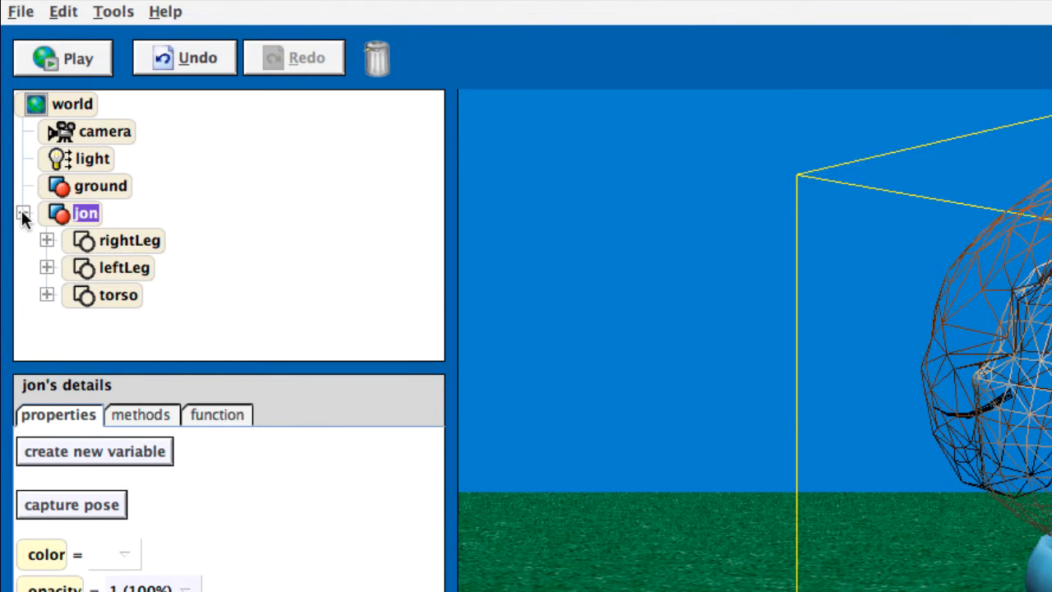
pyautogui.click(48, 292)
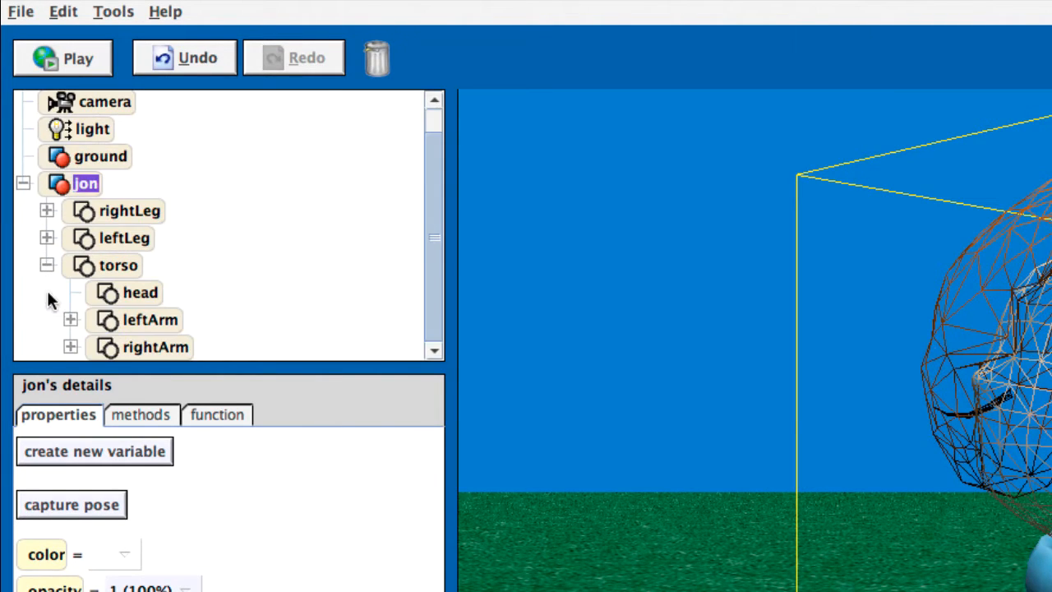
pyautogui.click(135, 294)
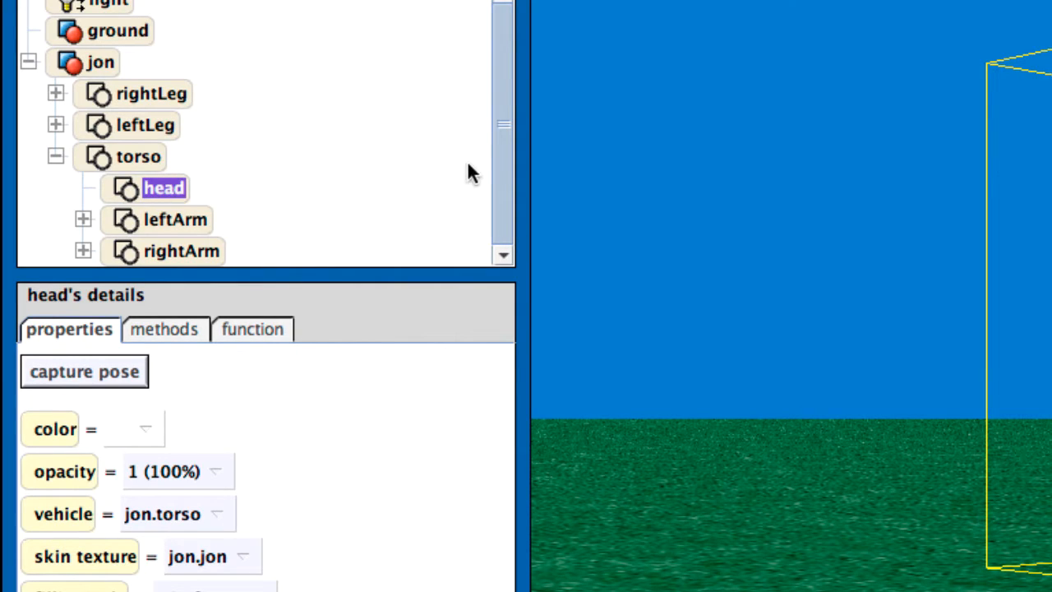
# - Expand the left arm and left forearm in the object tree to examine their nested parts
pyautogui.click(82, 219)
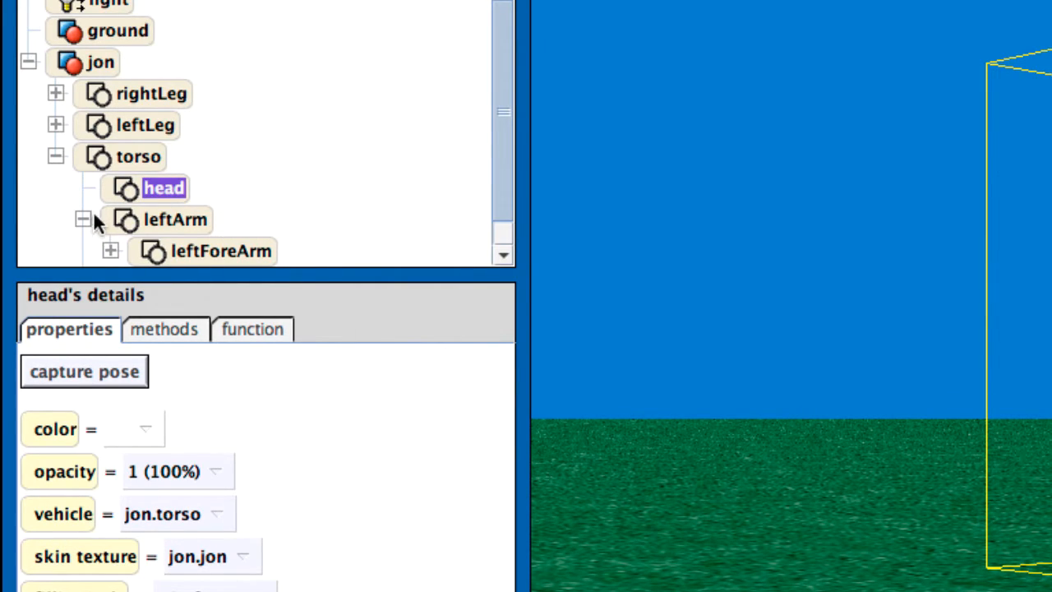
pyautogui.click(500, 226)
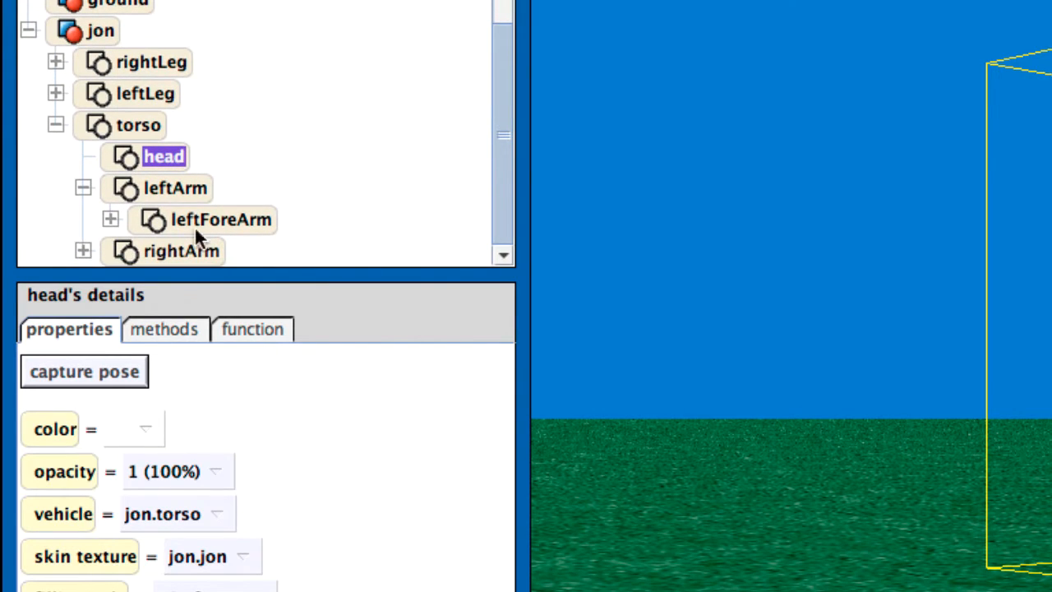
pyautogui.click(110, 218)
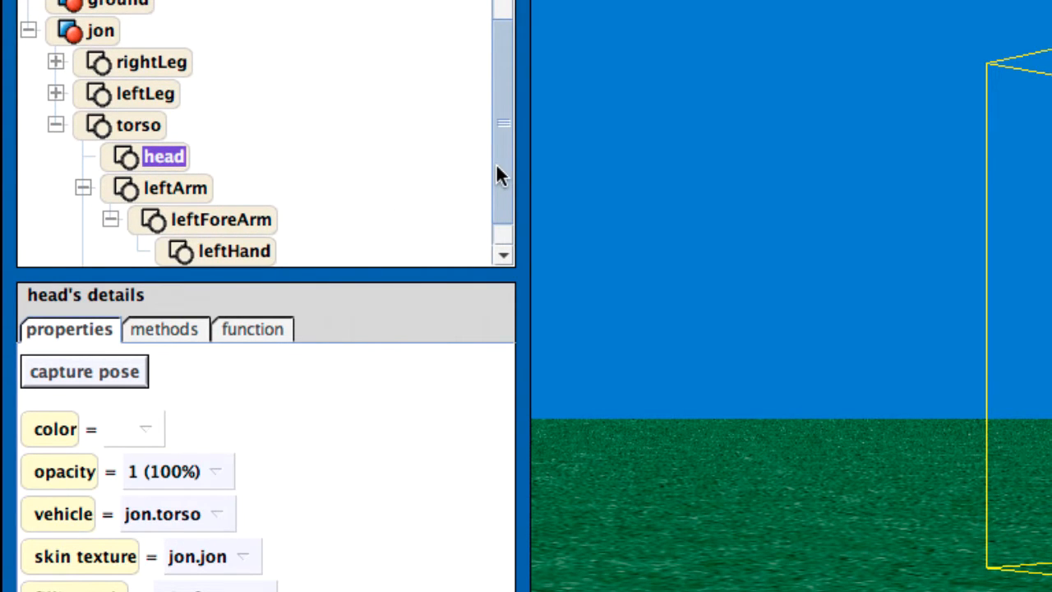
pyautogui.moveTo(495, 169); pyautogui.dragTo(494, 200)
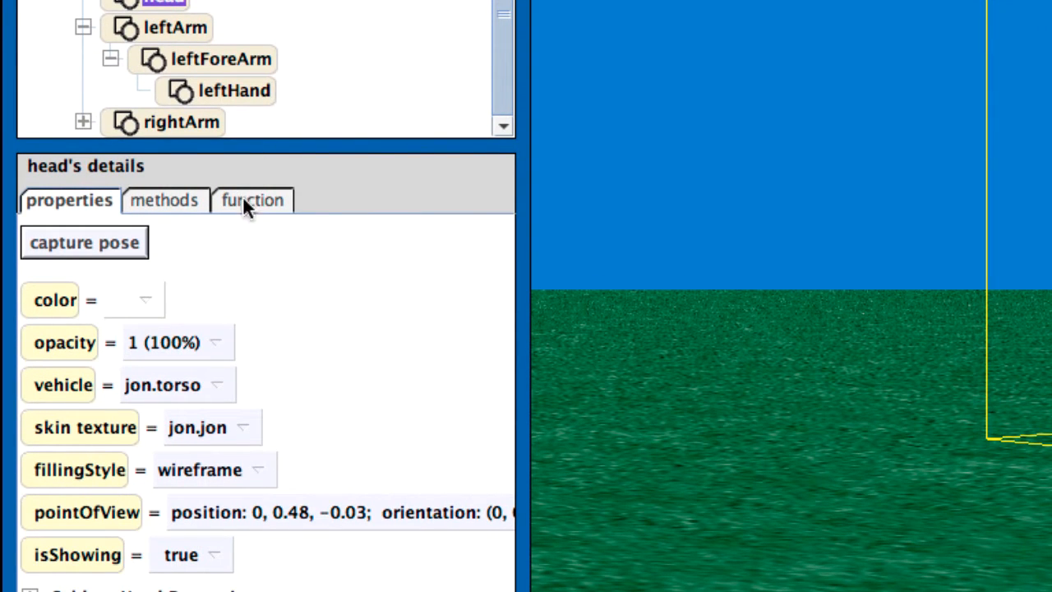
# - Set the fillingStyle property of Jon's head back to solid
pyautogui.click(176, 470)
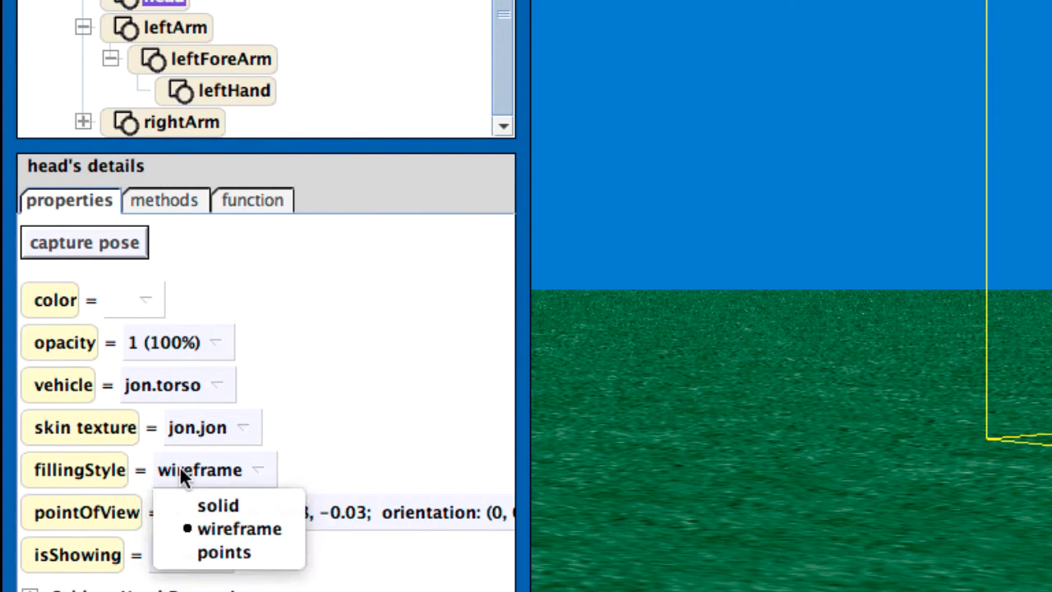
pyautogui.click(206, 504)
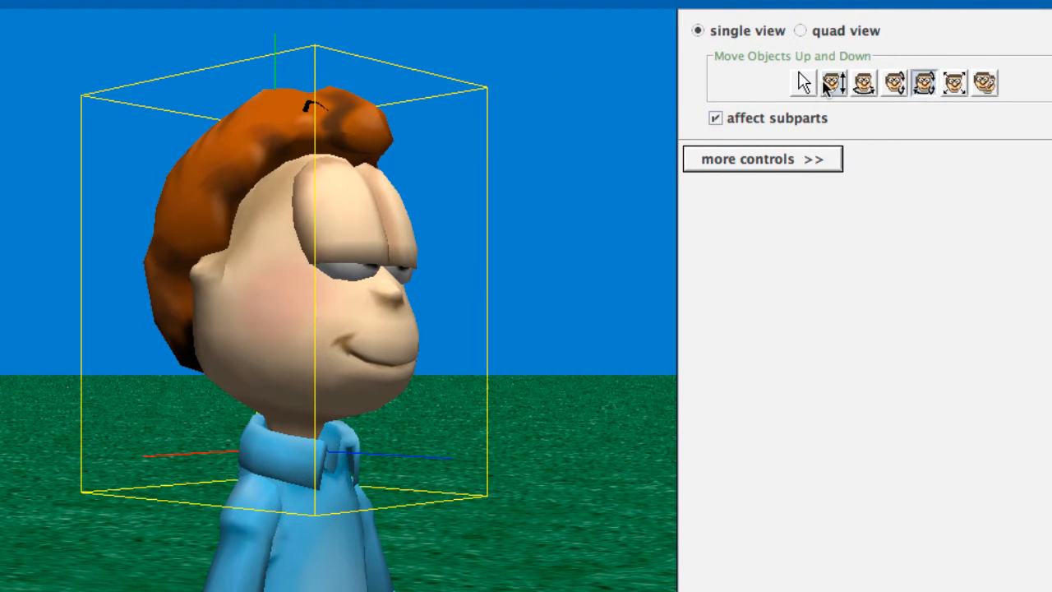
# - Raise Jon's head slightly above the collar, turn it sideways, and tilt it forward
pyautogui.click(831, 83)
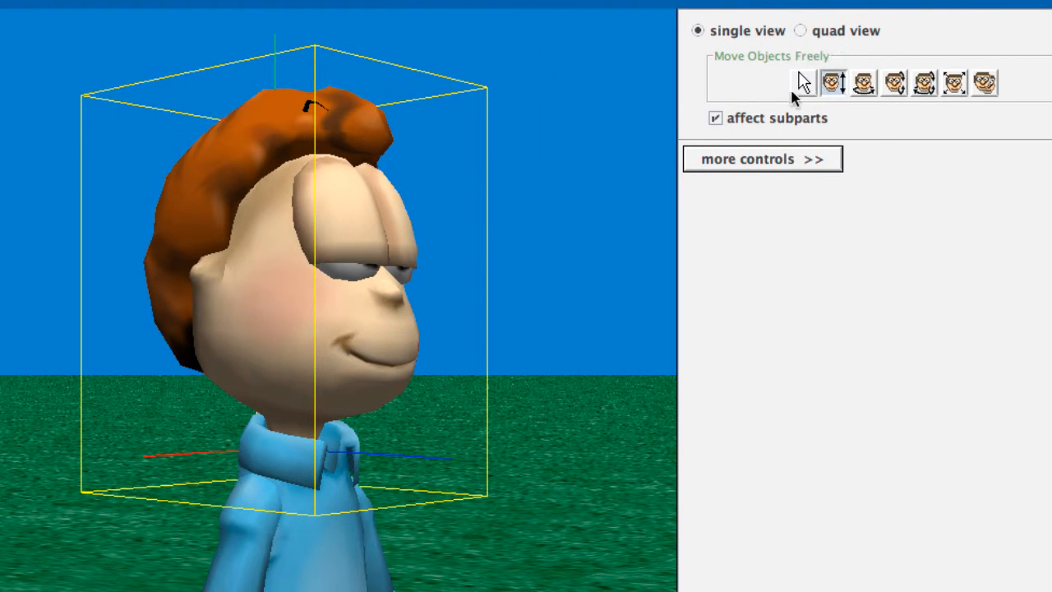
pyautogui.moveTo(345, 290)
pyautogui.mouseDown()
pyautogui.moveTo(340, 203)
pyautogui.moveTo(342, 280)
pyautogui.mouseUp()
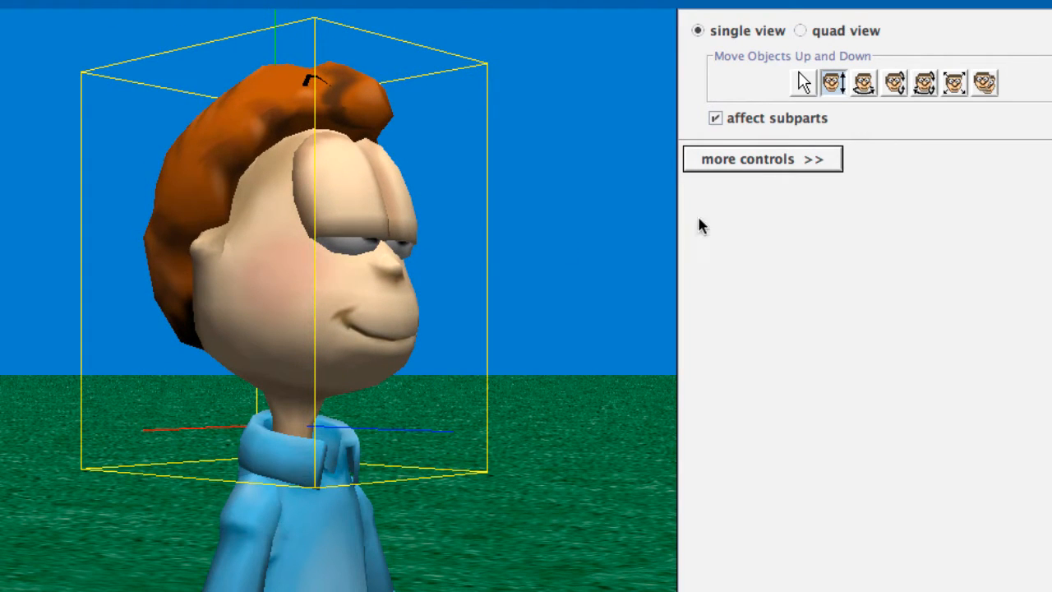
pyautogui.click(863, 83)
pyautogui.moveTo(393, 306)
pyautogui.mouseDown()
pyautogui.moveTo(342, 310)
pyautogui.moveTo(400, 307)
pyautogui.mouseUp()
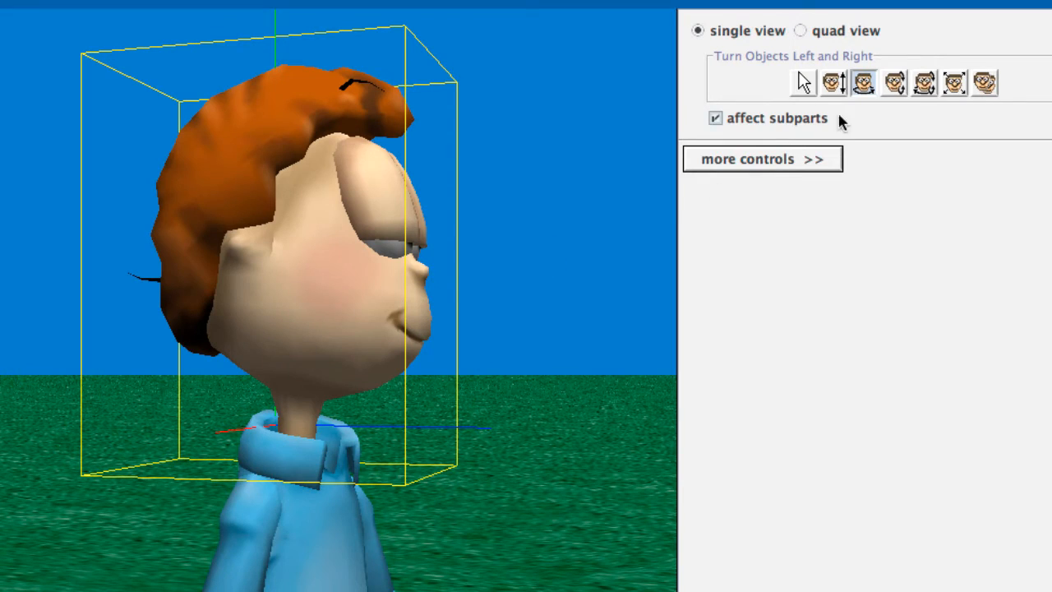
pyautogui.click(895, 83)
pyautogui.moveTo(379, 196)
pyautogui.mouseDown()
pyautogui.moveTo(395, 218)
pyautogui.moveTo(400, 181)
pyautogui.moveTo(398, 204)
pyautogui.mouseUp()
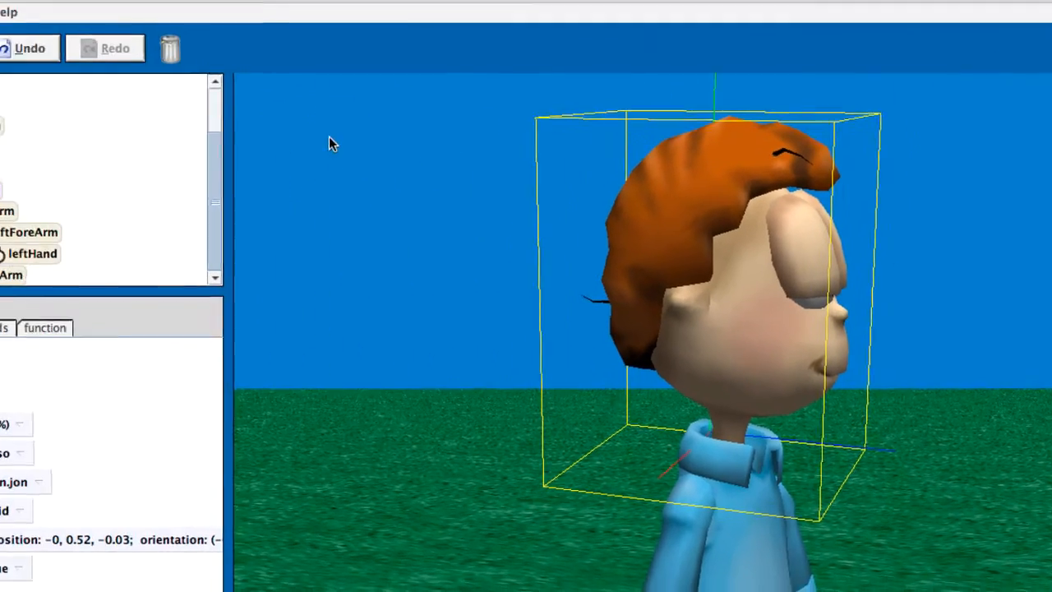
# - Undo the tilt, the turn and the upward move of Jon's head
pyautogui.click(34, 53)
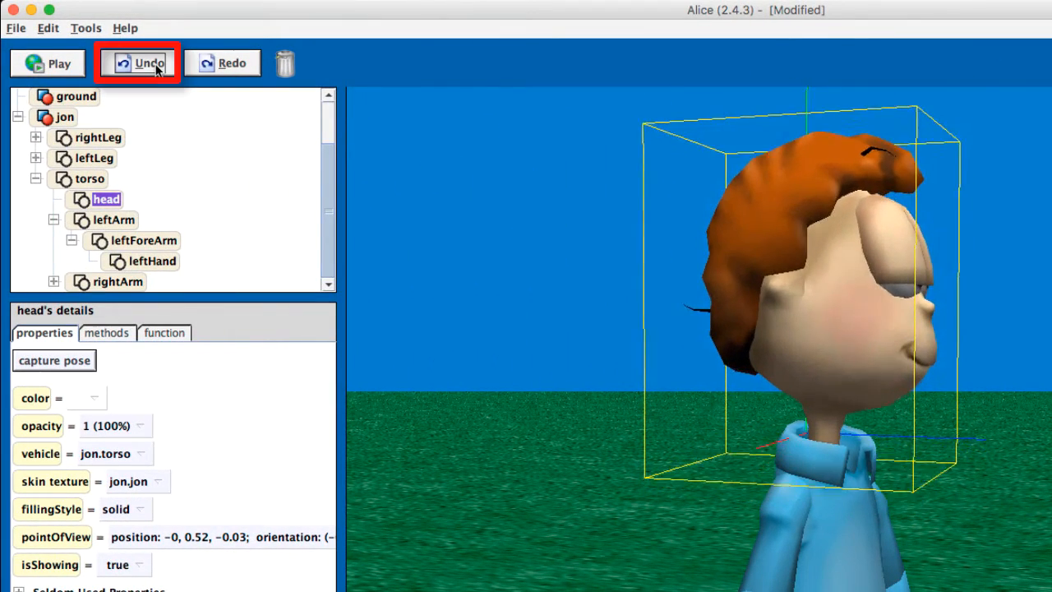
pyautogui.click(150, 64)
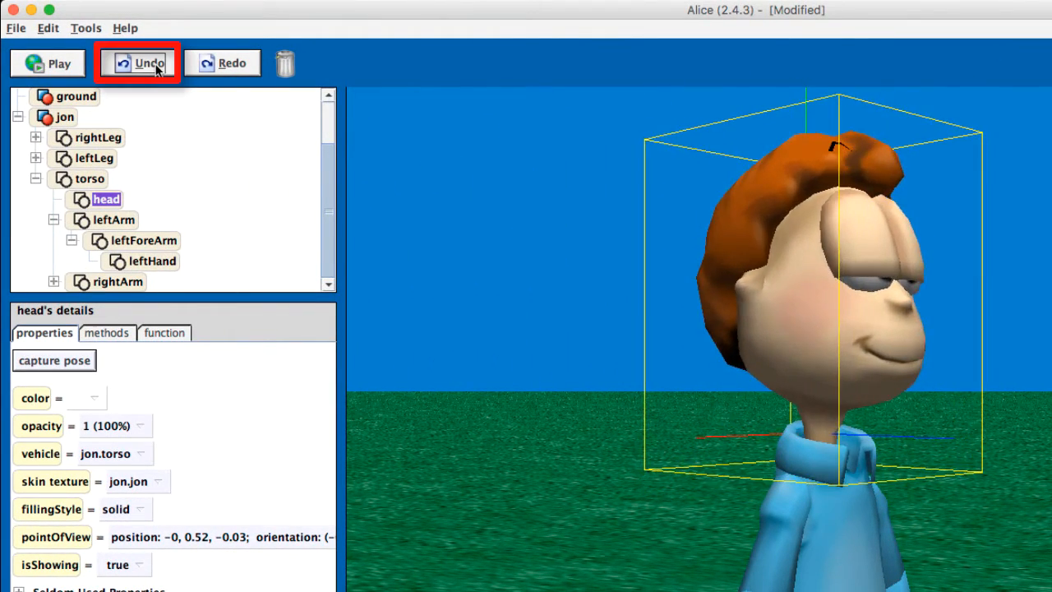
pyautogui.click(156, 67)
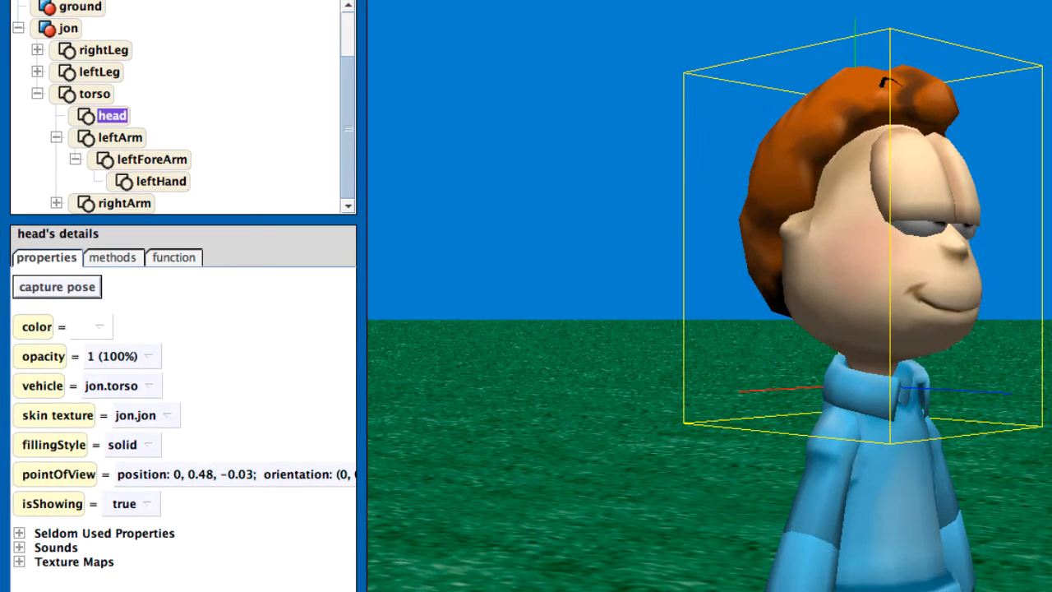
# - Switch the head's isShowing property to false and back to true
pyautogui.click(141, 504)
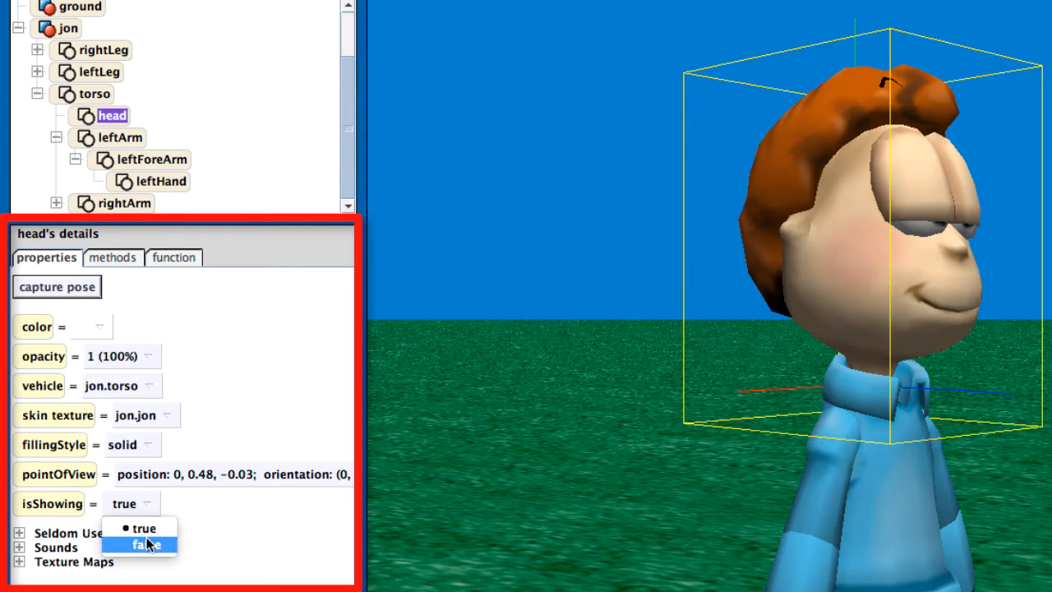
pyautogui.click(147, 544)
pyautogui.click(147, 501)
pyautogui.click(146, 529)
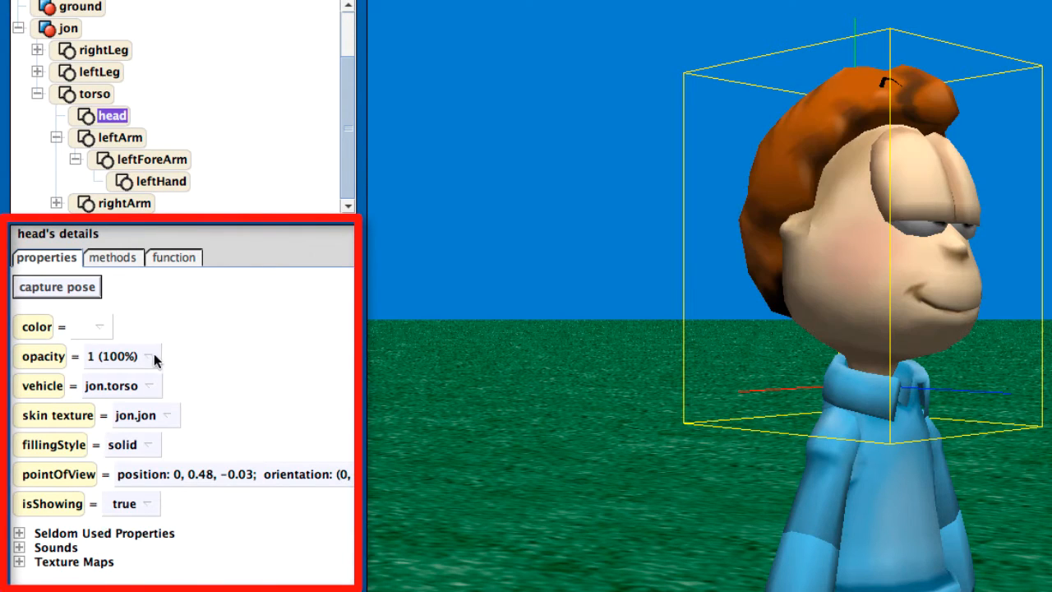
# - Set the head's opacity to 0.5 (50%) and restore it to 1 (100%)
pyautogui.click(154, 356)
pyautogui.click(147, 455)
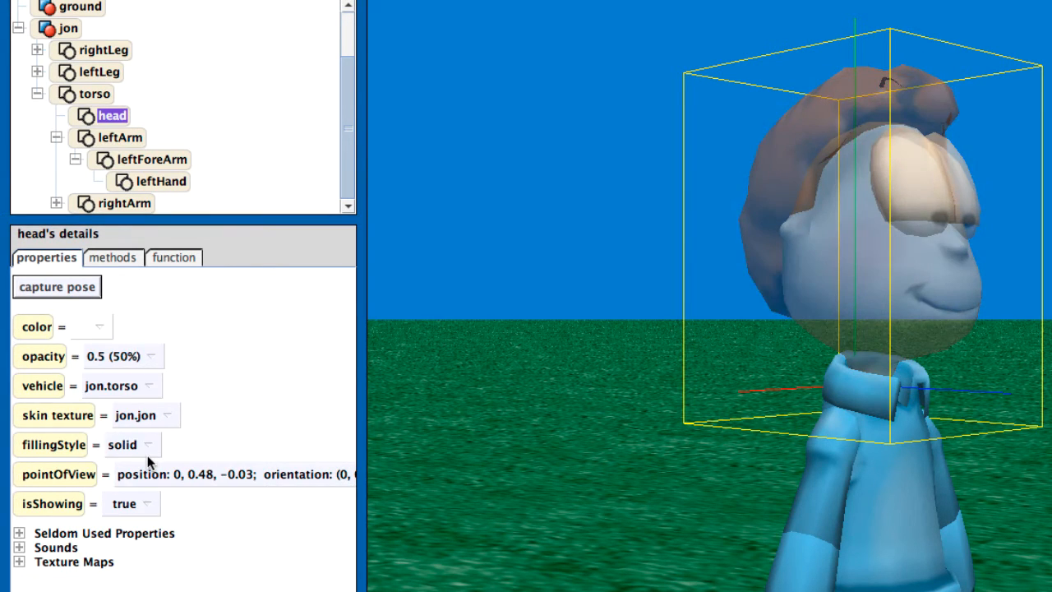
pyautogui.click(150, 356)
pyautogui.click(157, 540)
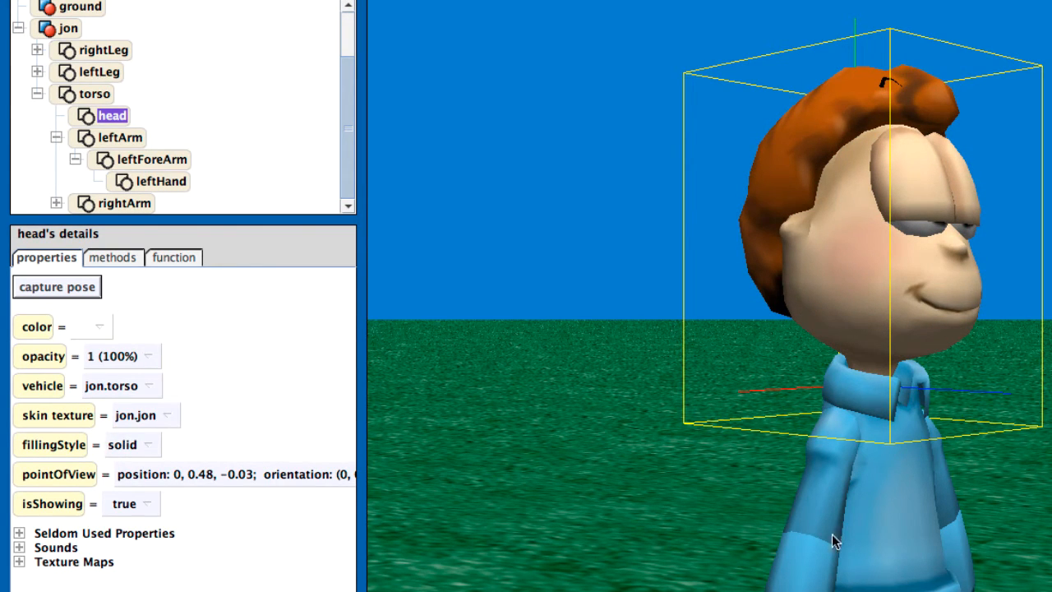
# - Turn Jon's right arm backward by 1/4 revolution using its turn method directly on the object
pyautogui.click(118, 203)
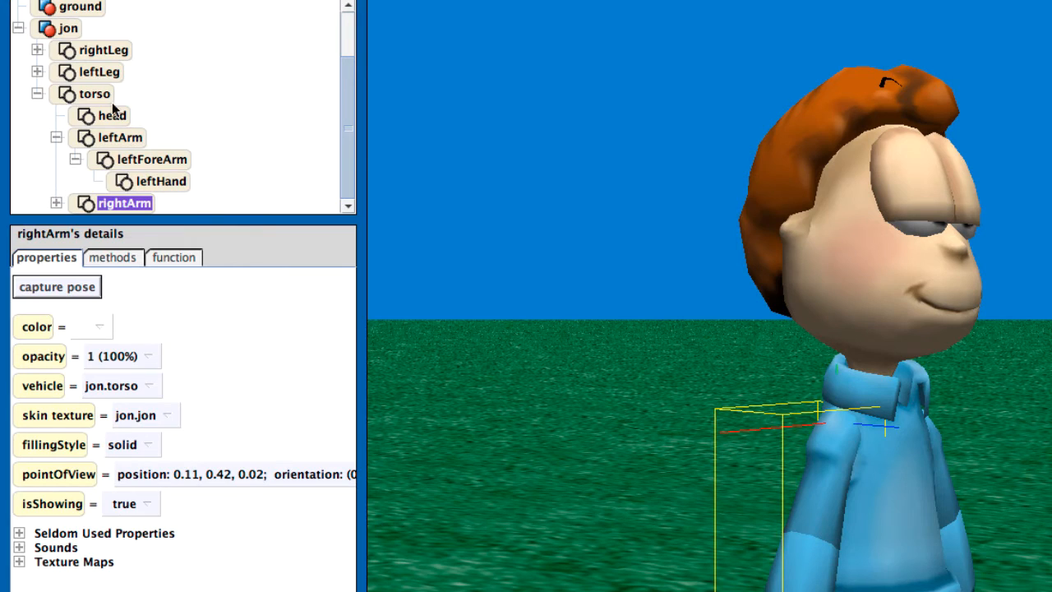
pyautogui.click(70, 29)
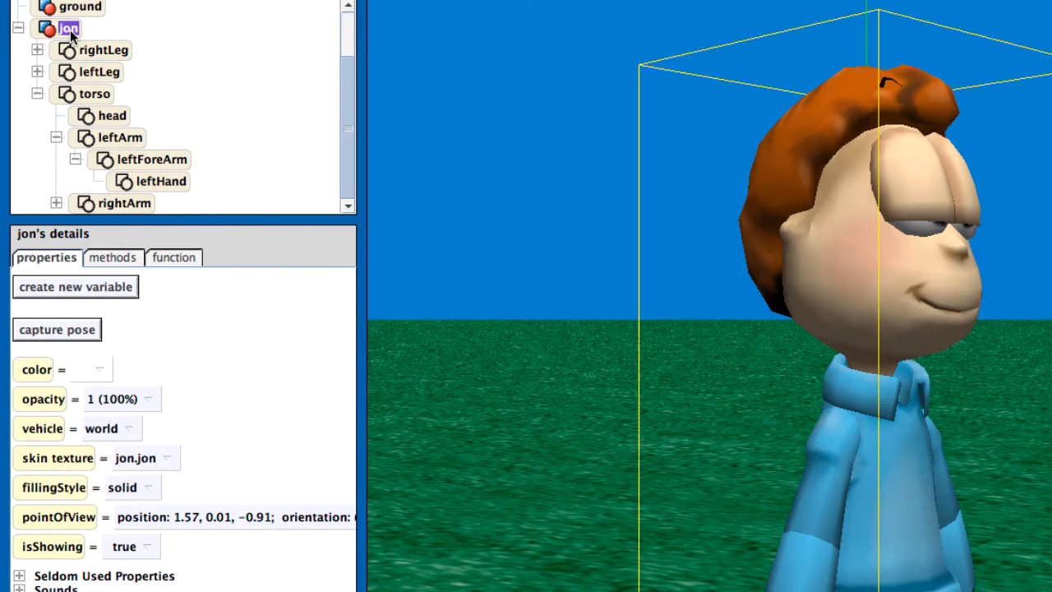
pyautogui.click(119, 203)
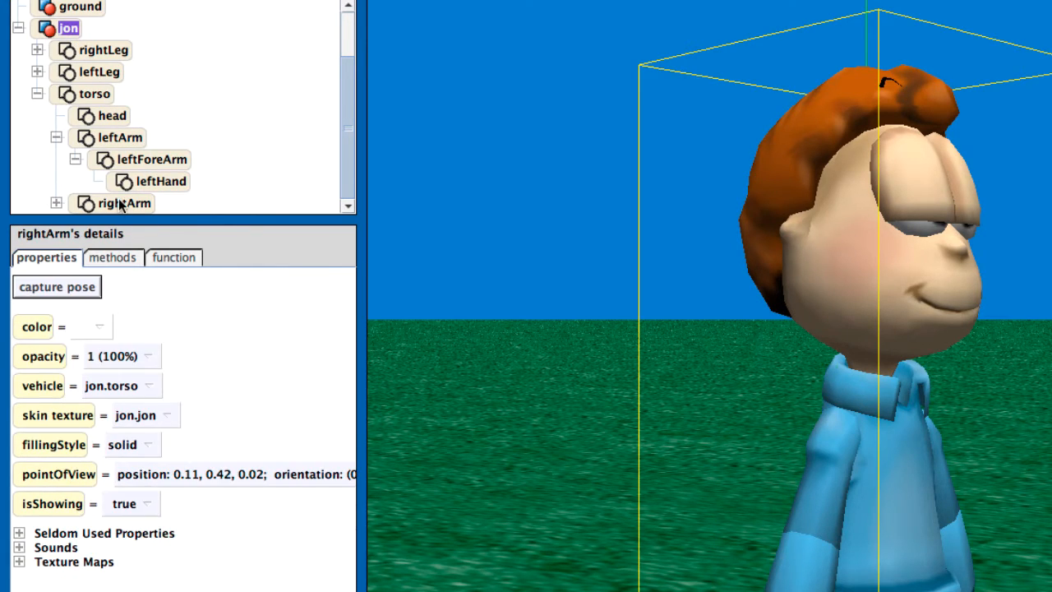
pyautogui.rightClick(122, 205)
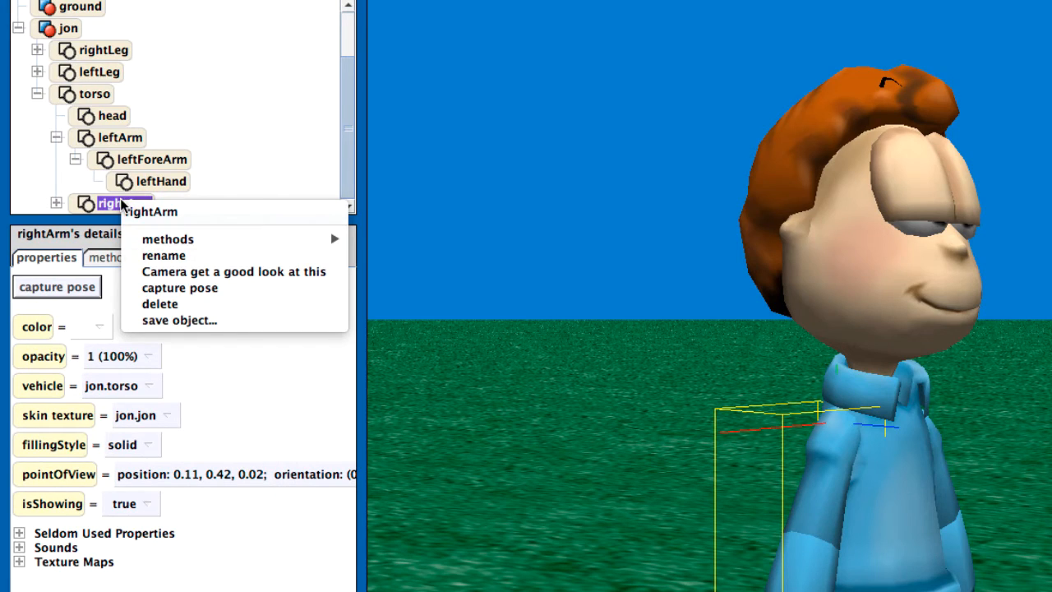
pyautogui.moveTo(177, 245)
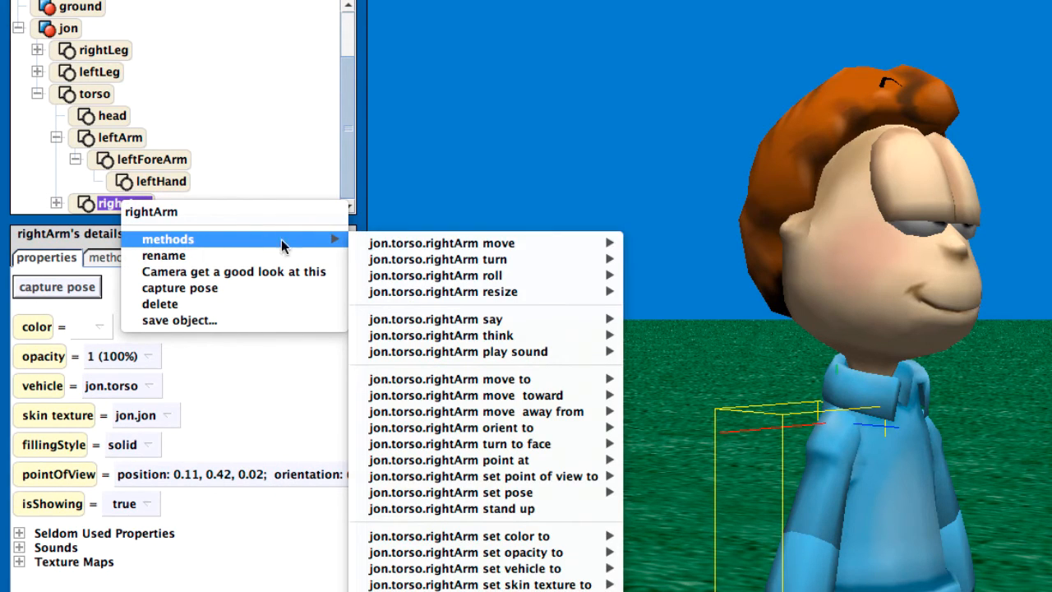
pyautogui.moveTo(457, 258)
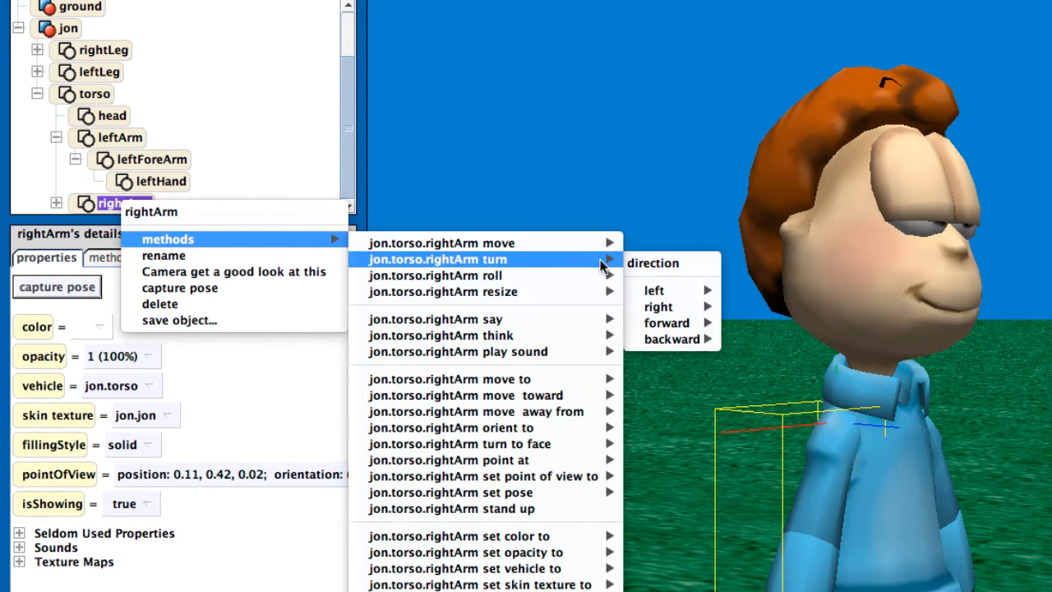
pyautogui.moveTo(691, 335)
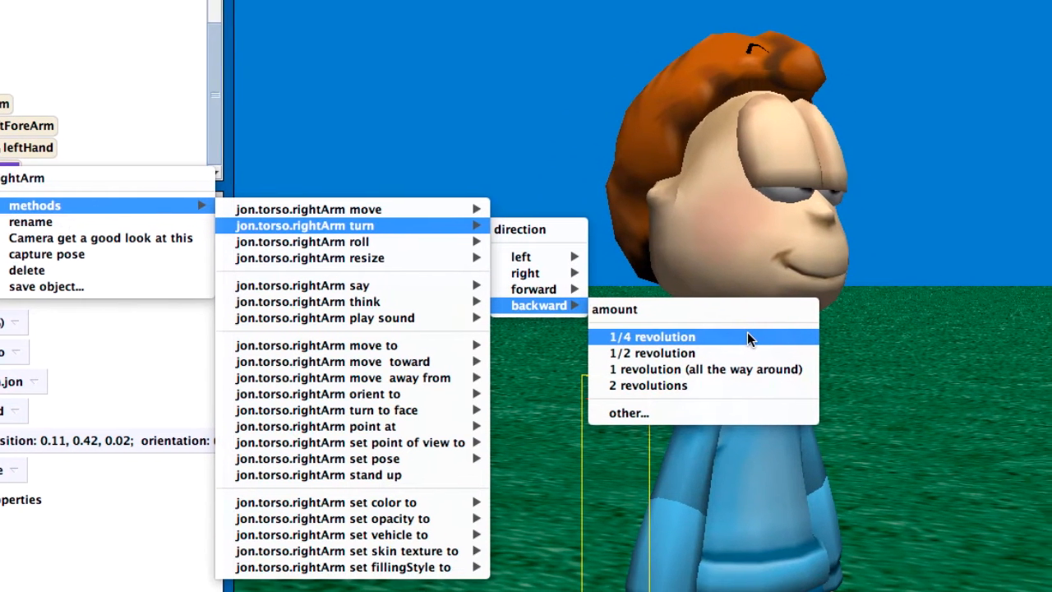
pyautogui.click(819, 371)
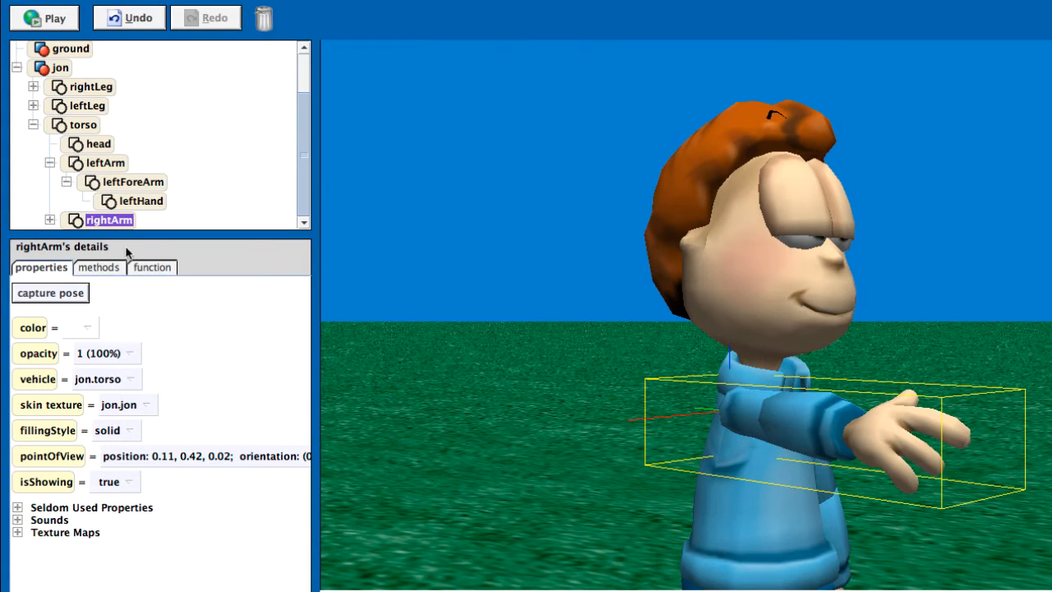
# - Turn Jon's right arm forward by 1/4 revolution with its turn method
pyautogui.rightClick(120, 222)
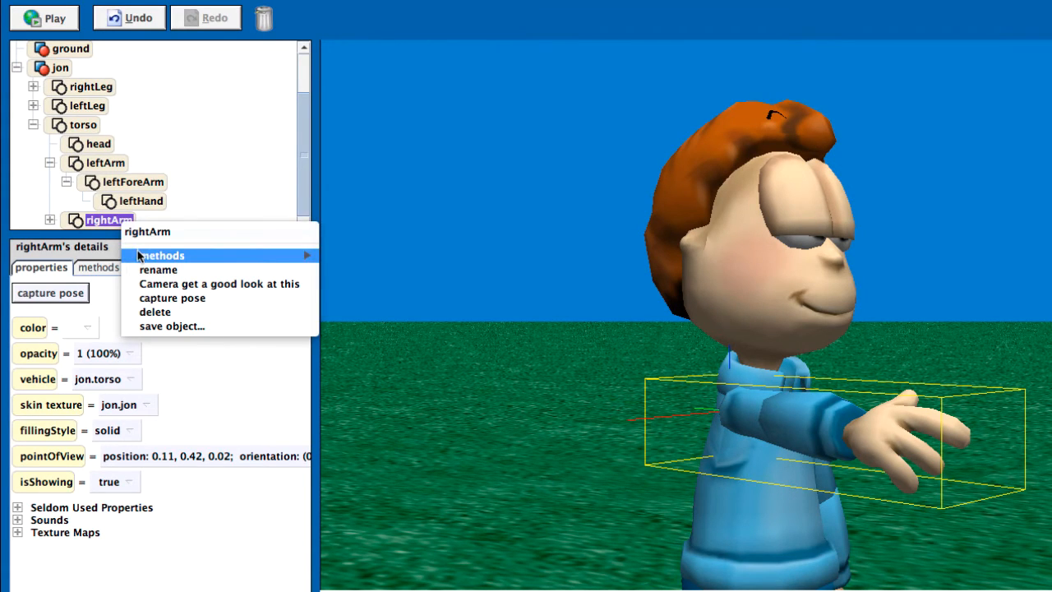
pyautogui.moveTo(139, 256)
pyautogui.moveTo(423, 287)
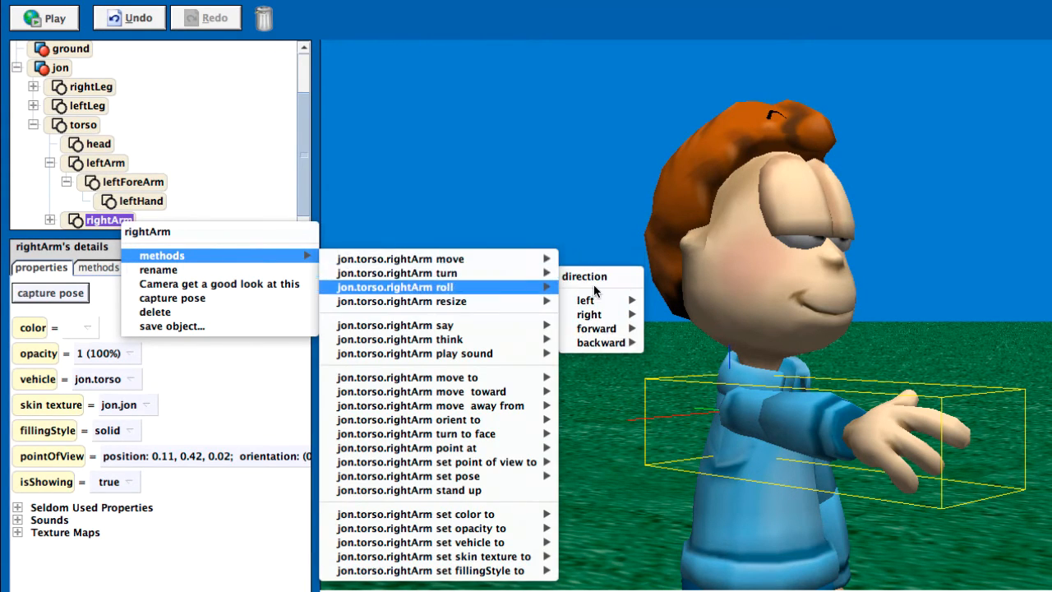
pyautogui.moveTo(400, 273)
pyautogui.moveTo(604, 328)
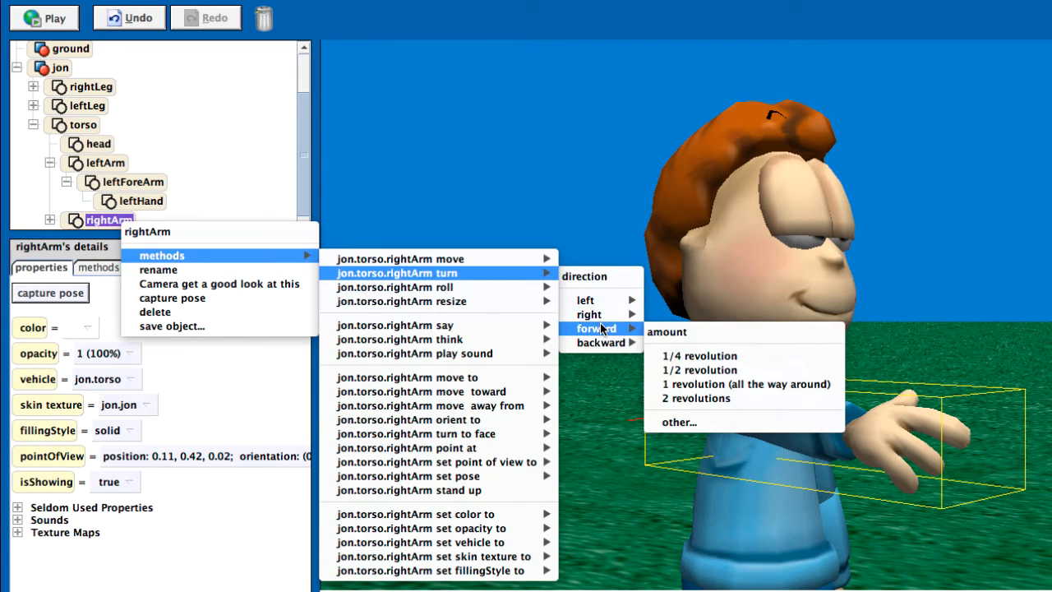
pyautogui.click(668, 354)
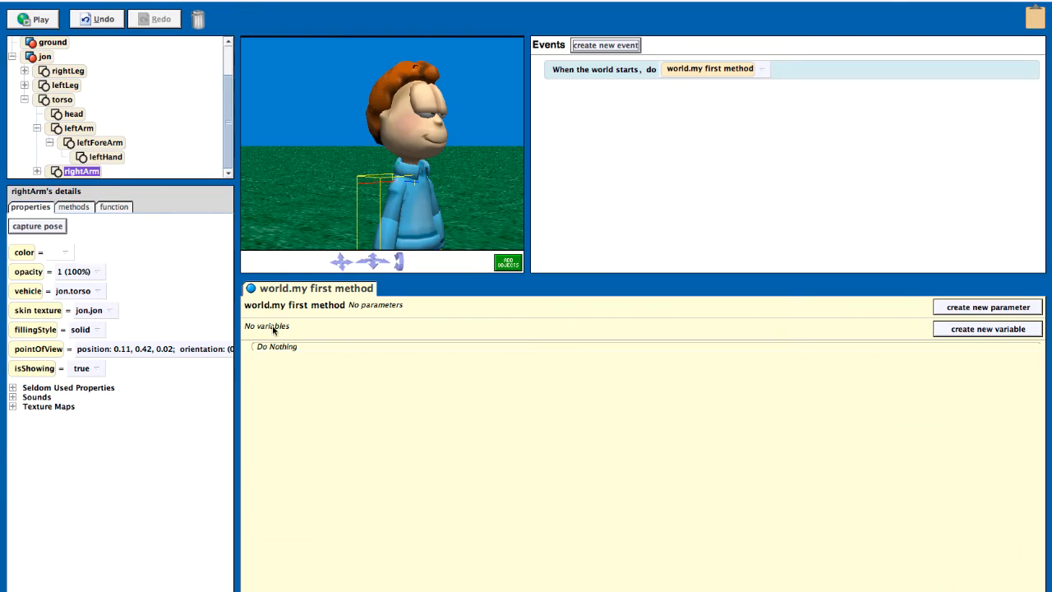
# - Add an instruction to world.my first method that turns Jon's right arm backward 1/4 revolution
pyautogui.click(44, 54)
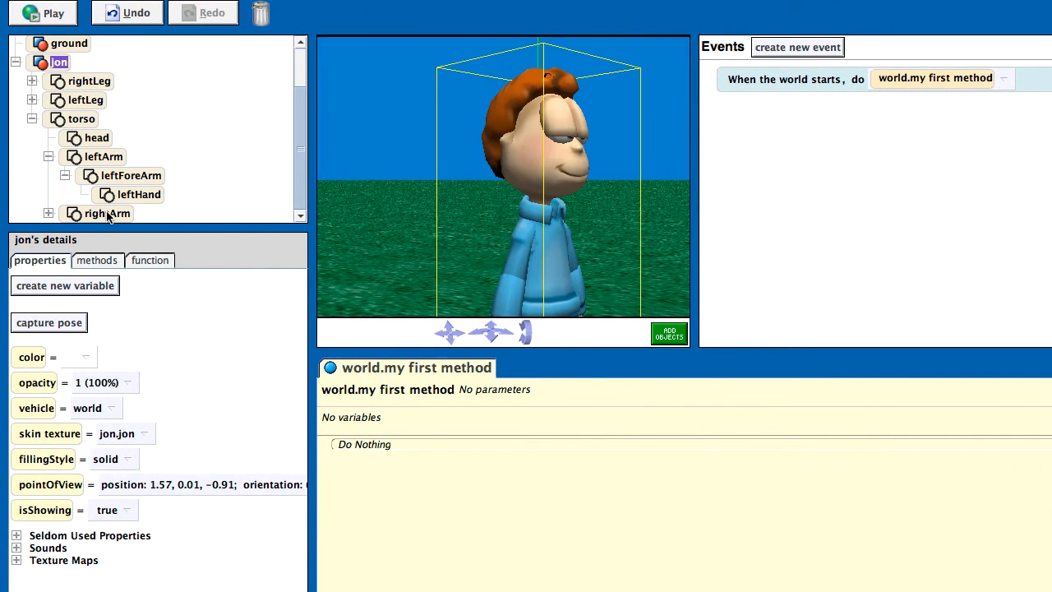
pyautogui.click(108, 215)
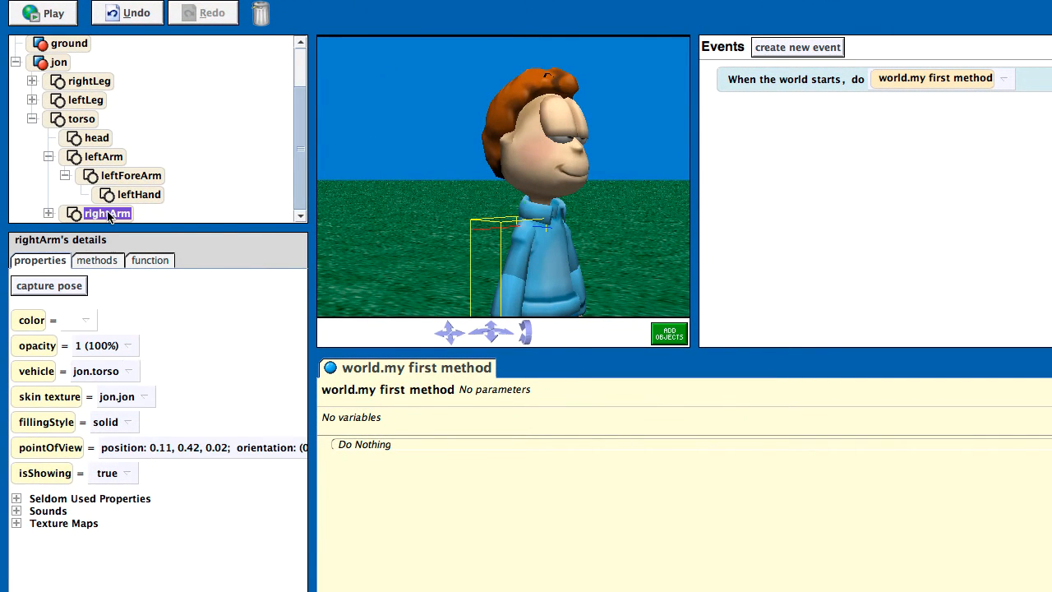
pyautogui.click(108, 261)
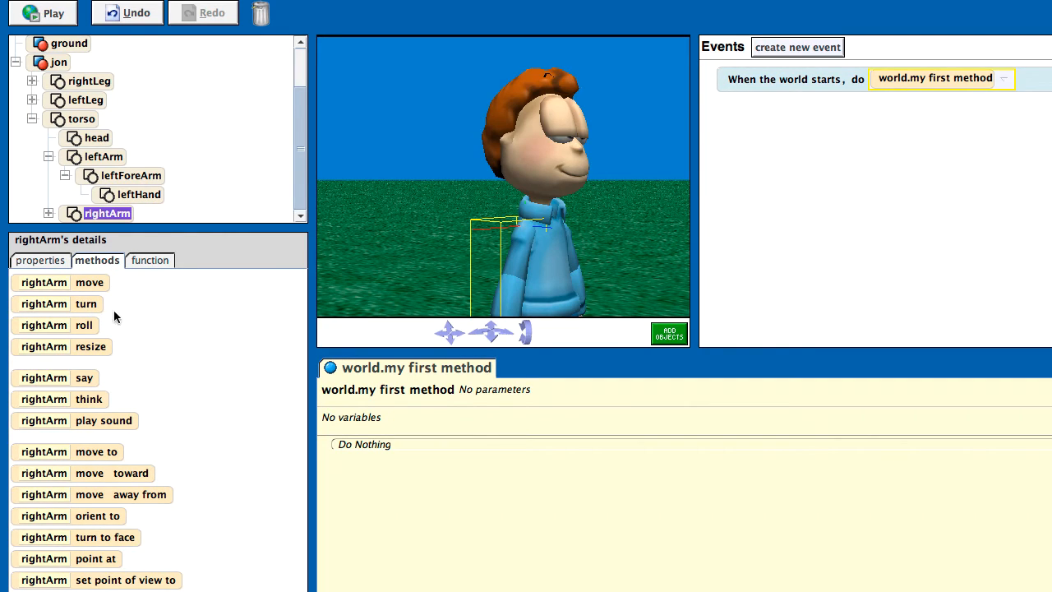
pyautogui.moveTo(352, 408); pyautogui.dragTo(393, 447)
pyautogui.moveTo(444, 524)
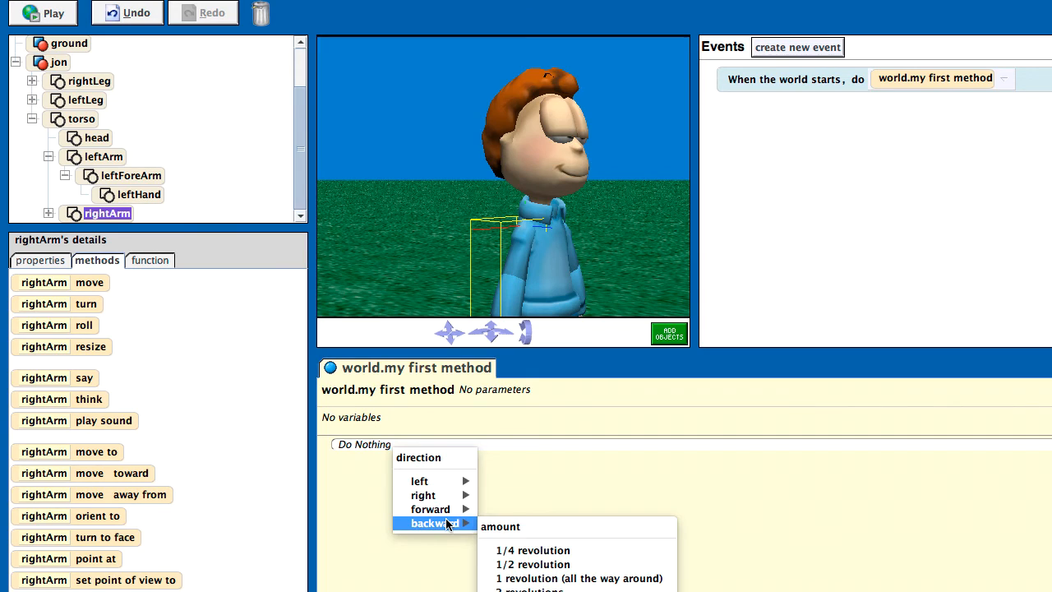
pyautogui.click(531, 550)
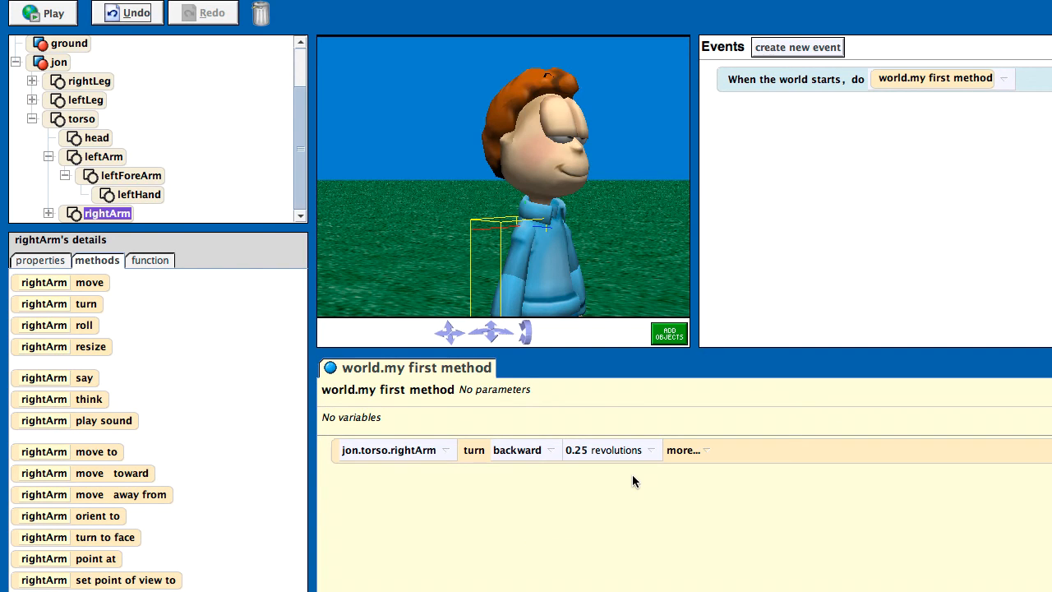
# - Play the world to watch the right arm's turn animation and stop the playback
pyautogui.click(57, 14)
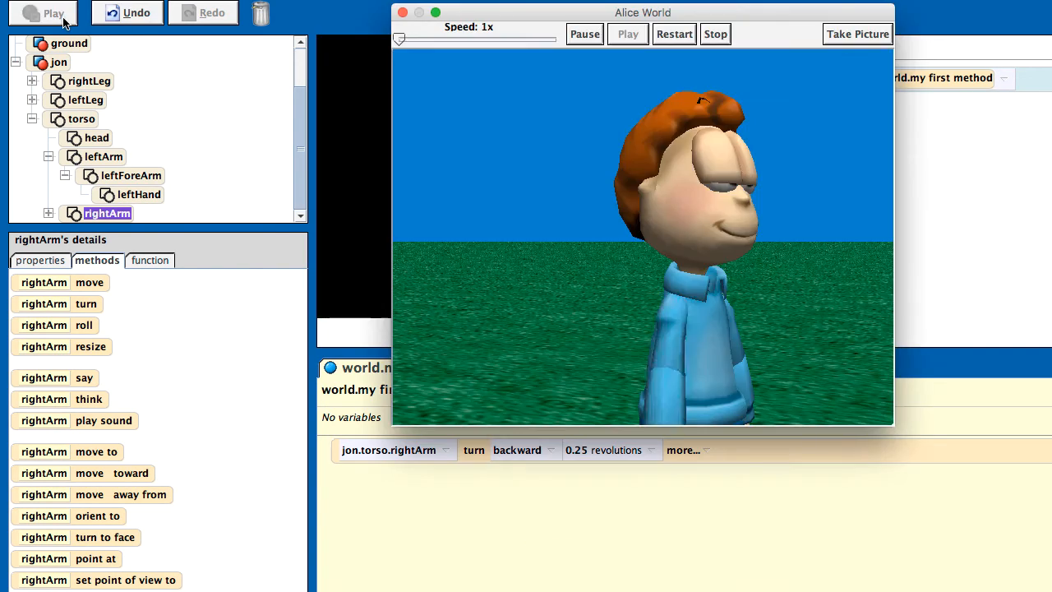
pyautogui.click(689, 38)
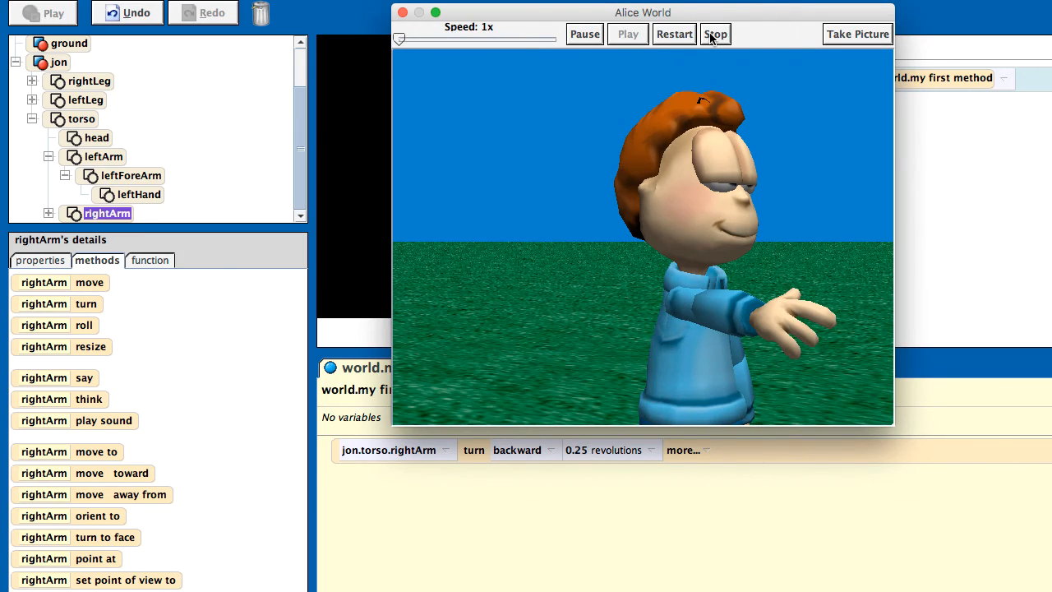
pyautogui.click(714, 34)
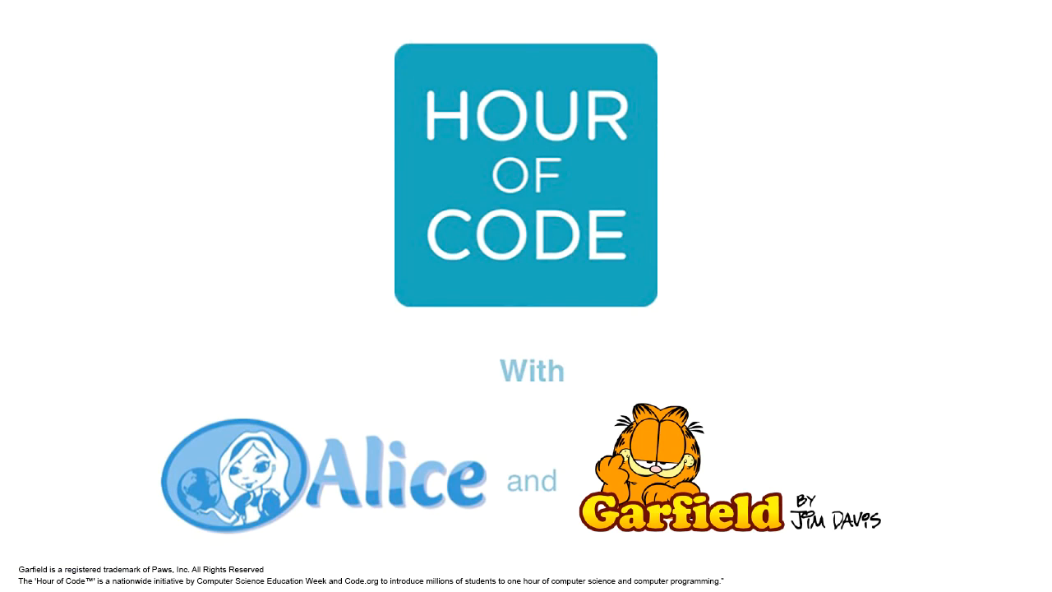